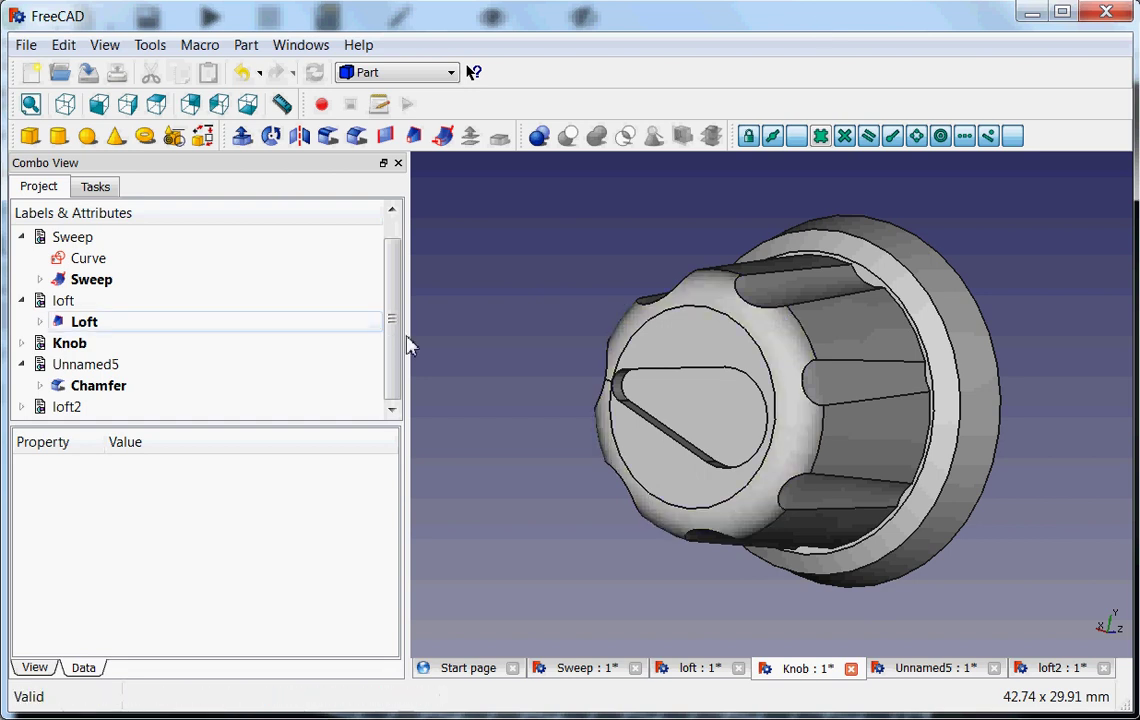
Expand the Knob and its Pocket001 feature, orbiting the knob to its front end.
{"action": "middle_click_drag", "start_coordinate": [527, 473], "coordinate": [474, 442]}
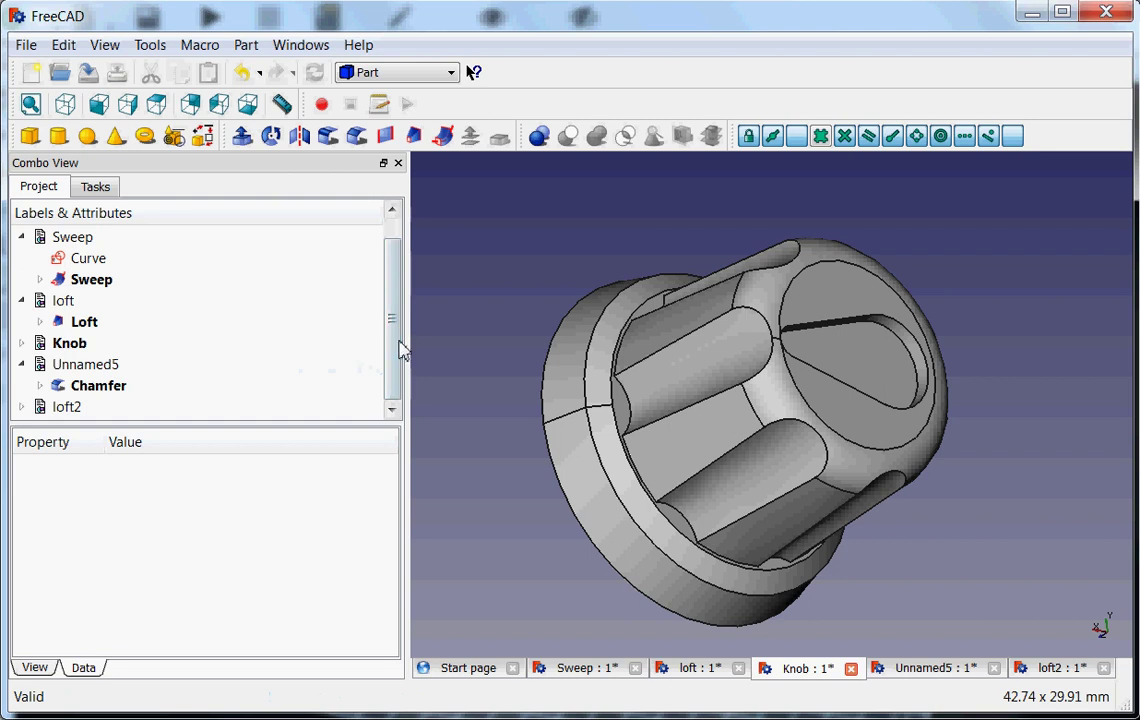
{"action": "left_click", "coordinate": [21, 343]}
{"action": "left_click_drag", "start_coordinate": [397, 305], "coordinate": [397, 356]}
{"action": "middle_click_drag", "start_coordinate": [519, 506], "coordinate": [715, 410]}
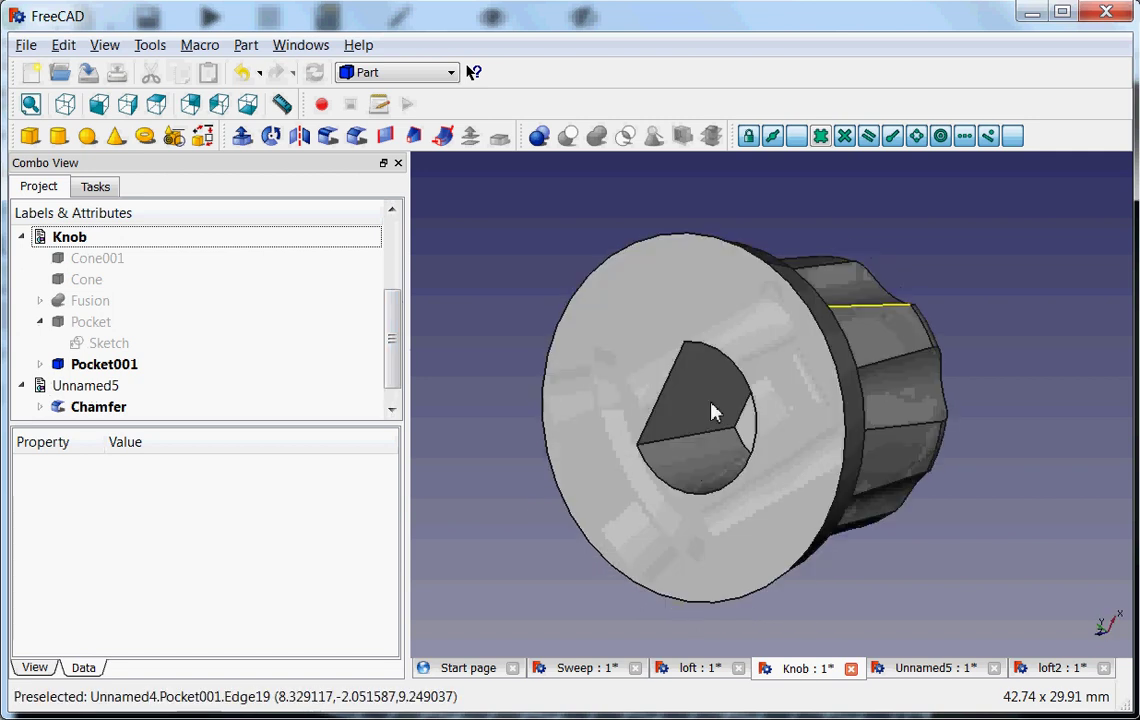
{"action": "left_click", "coordinate": [104, 366]}
{"action": "left_click", "coordinate": [39, 365]}
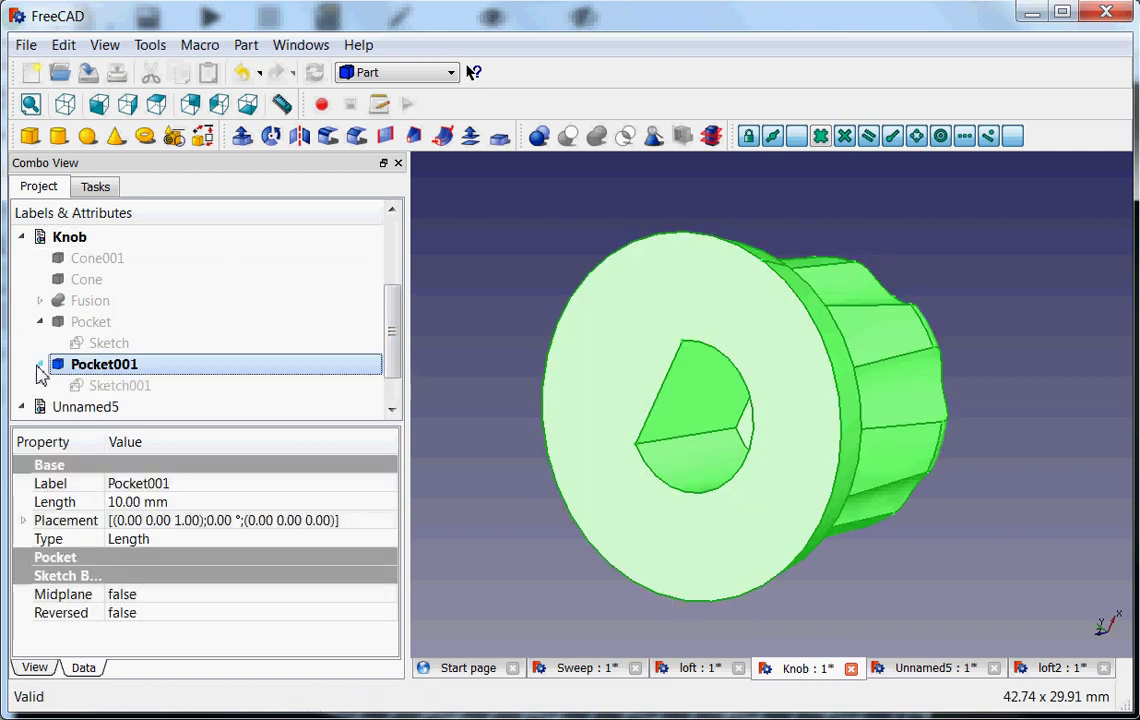
Open Sketch001 for a look, close it, and delete Pocket001.
{"action": "left_click", "coordinate": [118, 386]}
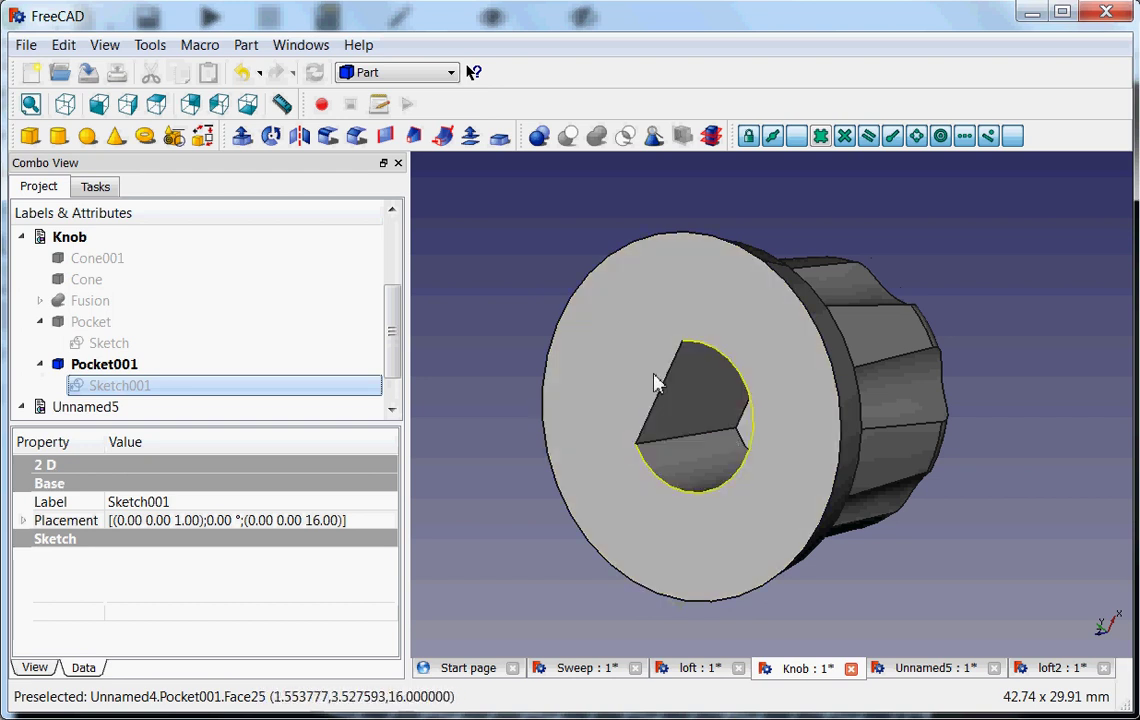
{"action": "double_click", "coordinate": [118, 388]}
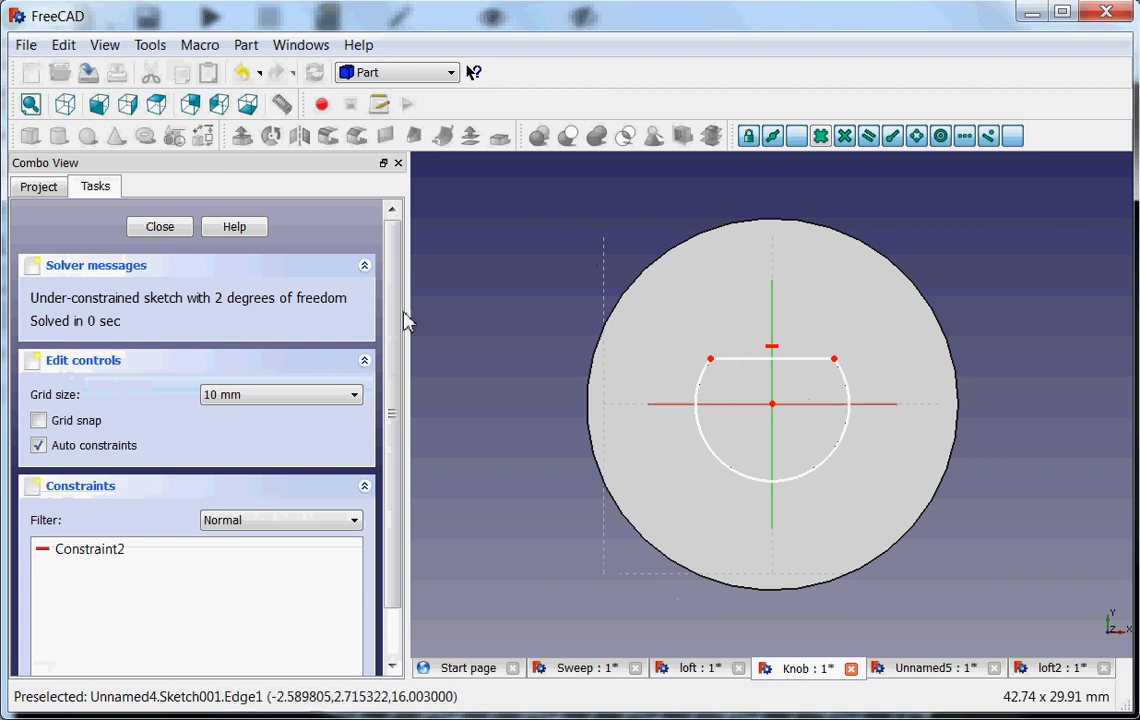
{"action": "left_click", "coordinate": [160, 228]}
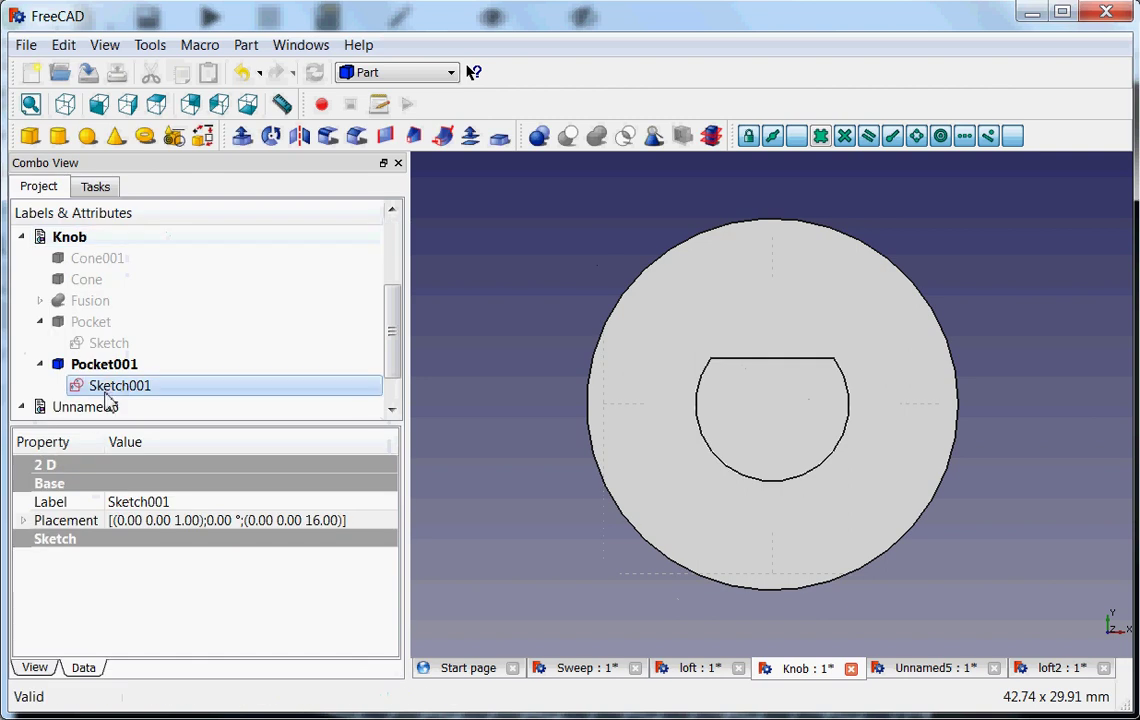
{"action": "left_click", "coordinate": [110, 365]}
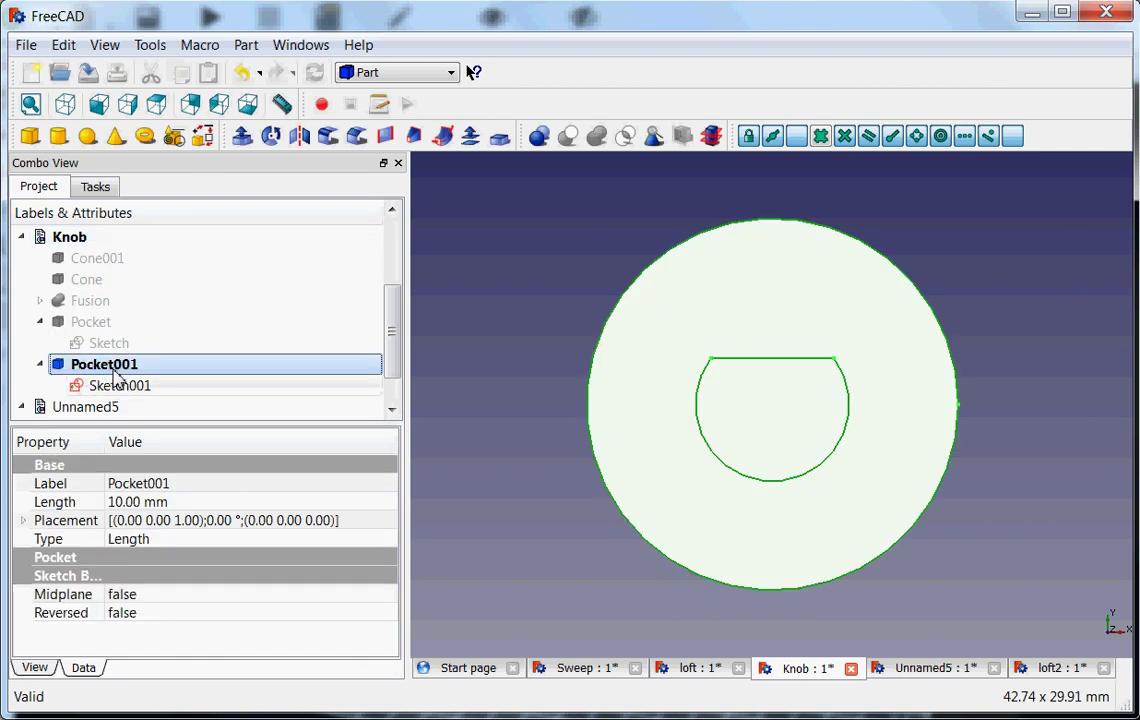
{"action": "key", "text": "Delete"}
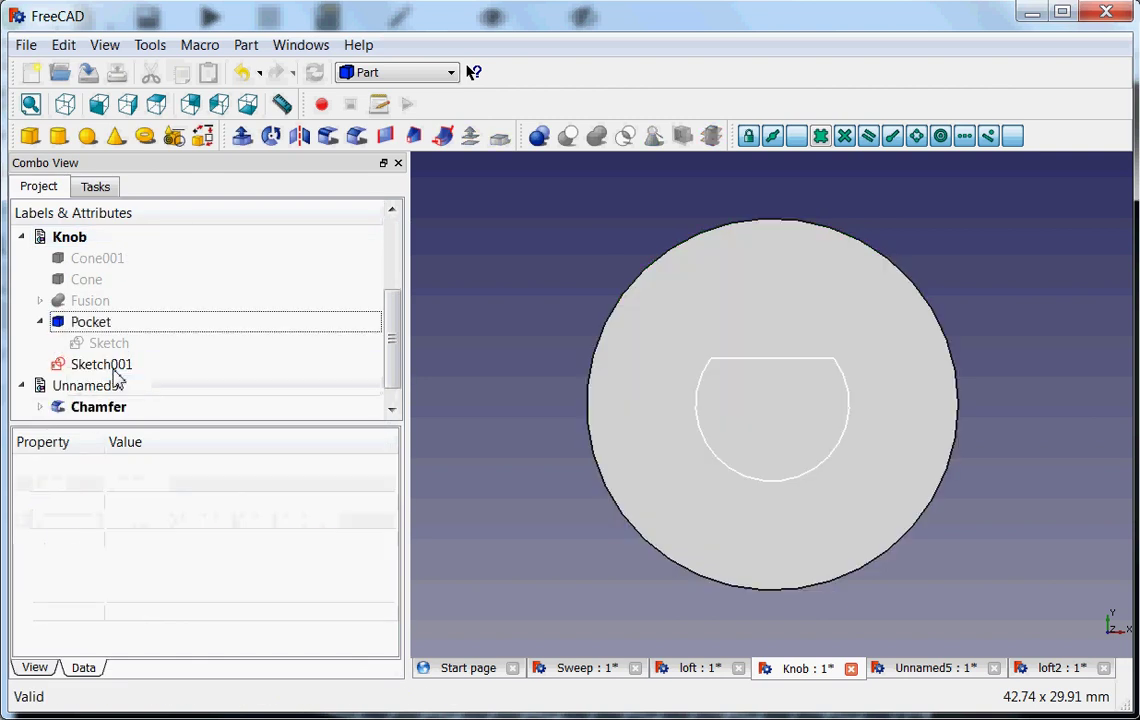
Delete Sketch001 and the Pocket feature, removing the teardrop recess from the knob's top.
{"action": "left_click", "coordinate": [110, 365]}
{"action": "key", "text": "Delete"}
{"action": "middle_click_drag", "start_coordinate": [555, 460], "coordinate": [785, 277]}
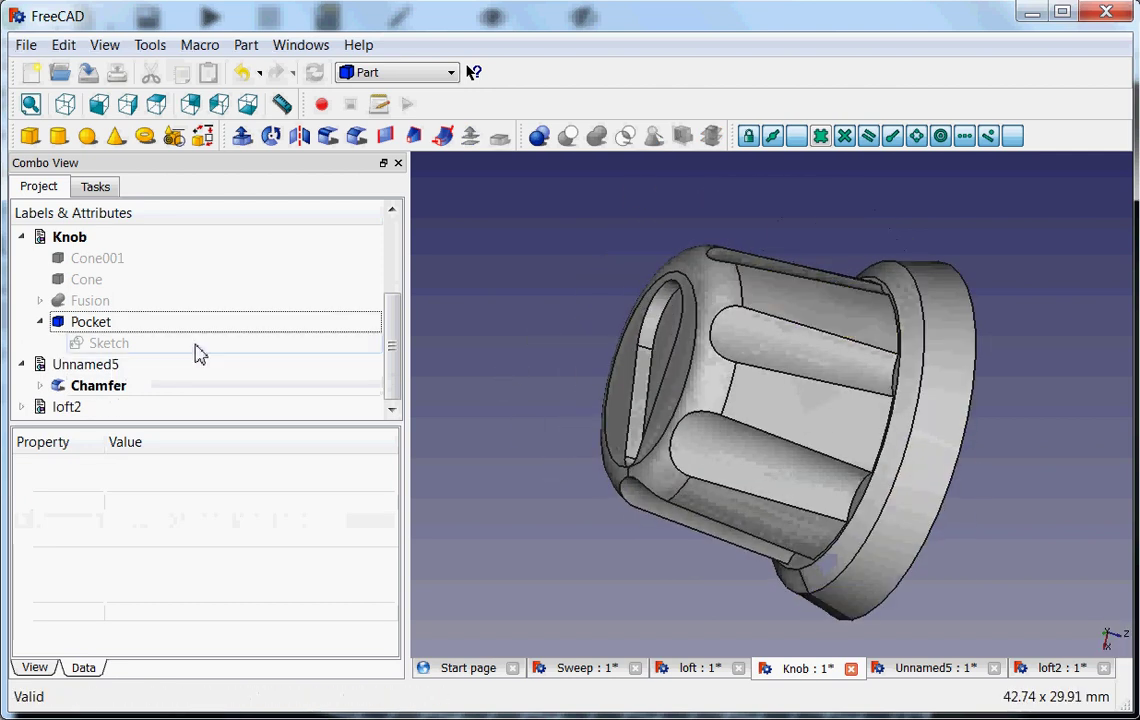
{"action": "left_click", "coordinate": [97, 324]}
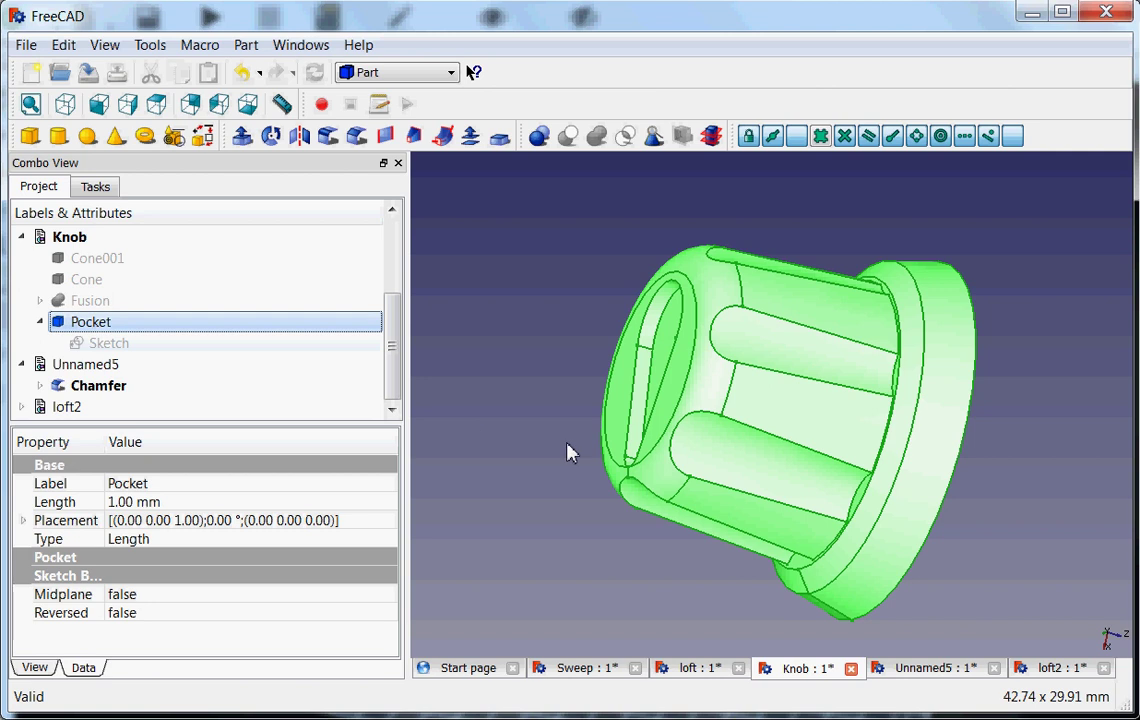
{"action": "middle_click_drag", "start_coordinate": [570, 453], "coordinate": [733, 336]}
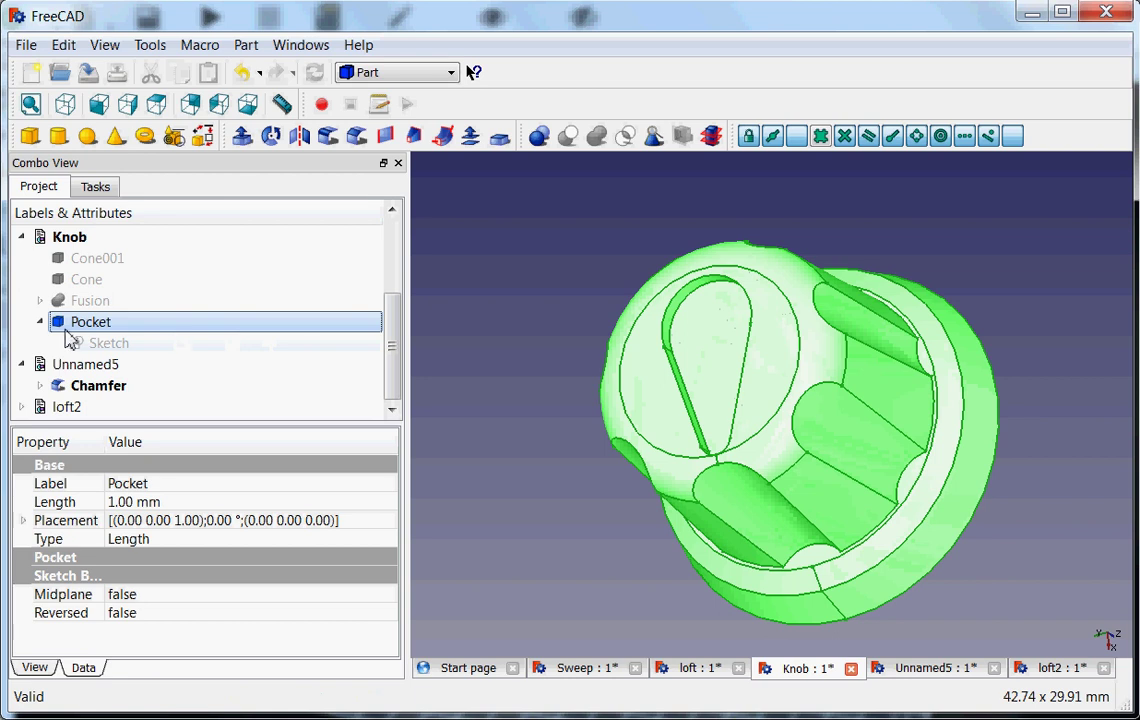
{"action": "key", "text": "Delete"}
Delete the leftover Sketch and the Fusion feature from the Knob.
{"action": "left_click", "coordinate": [93, 345]}
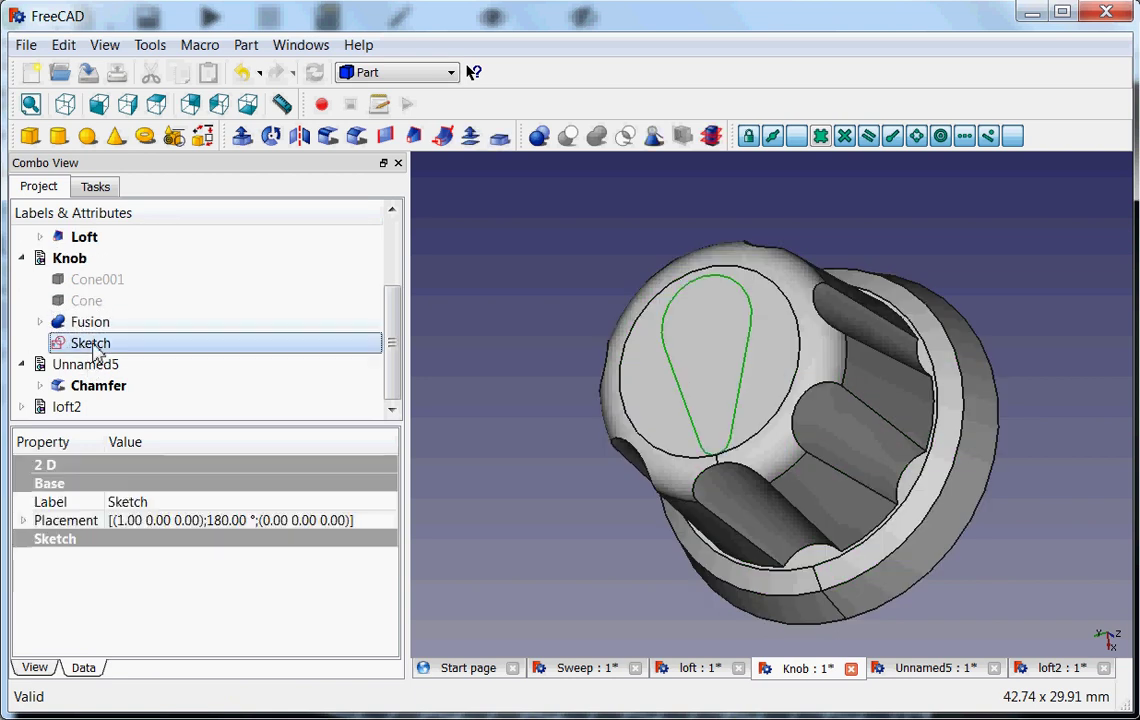
{"action": "key", "text": "Delete"}
{"action": "left_click", "coordinate": [97, 348]}
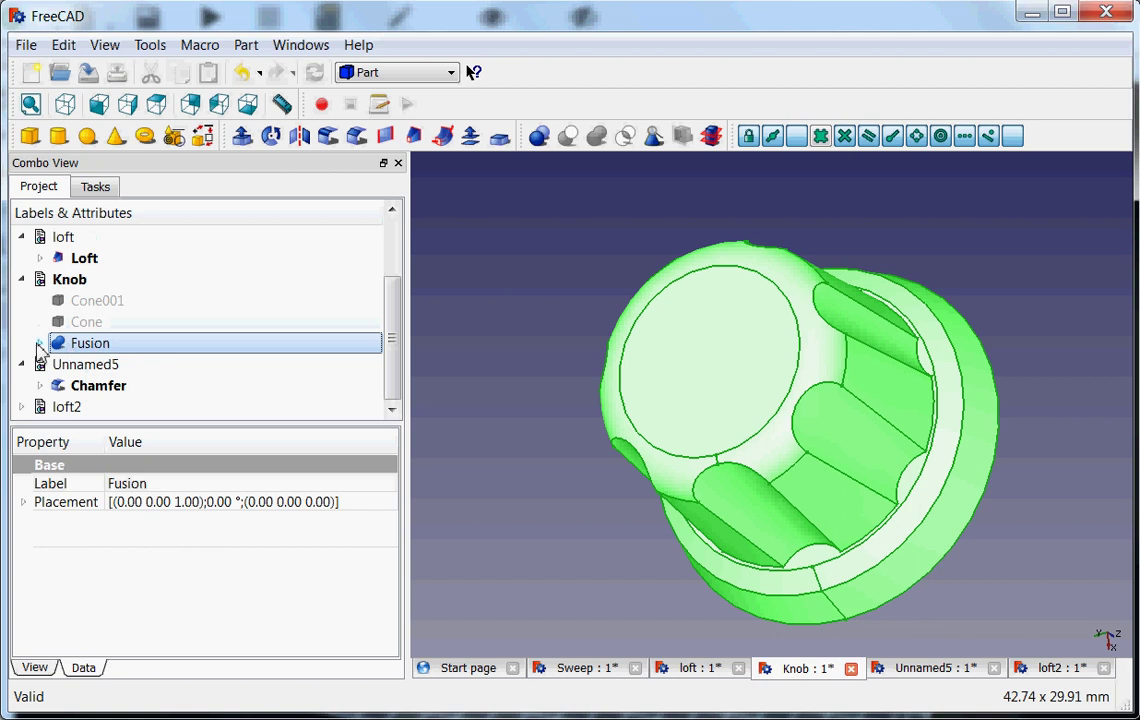
{"action": "key", "text": "Delete"}
Select Cut and the Chamfer features, then switch to the Unnamed5 document.
{"action": "left_click", "coordinate": [81, 345]}
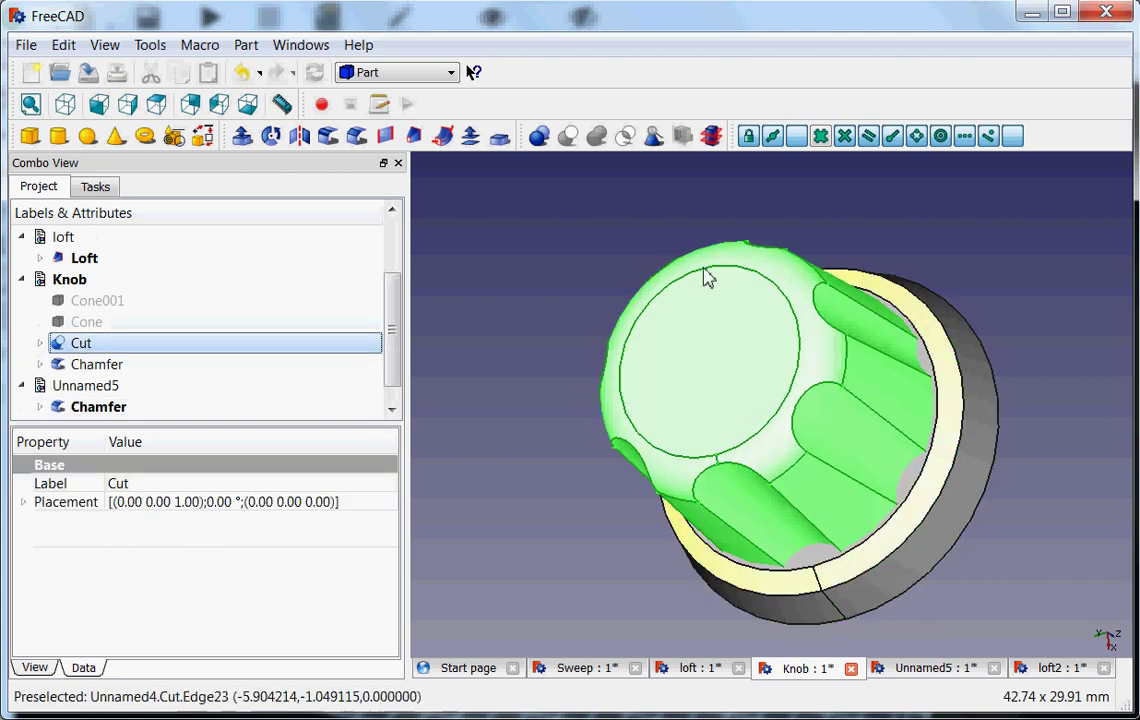
{"action": "left_click", "coordinate": [98, 367]}
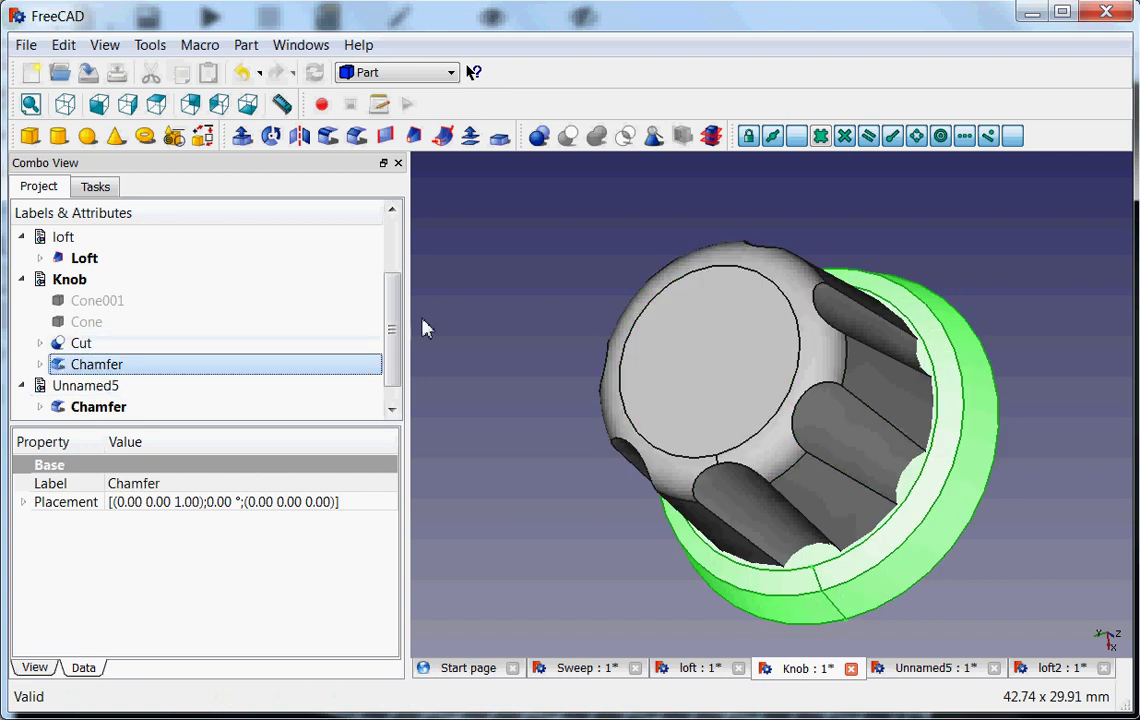
{"action": "left_click_drag", "start_coordinate": [394, 331], "coordinate": [399, 361]}
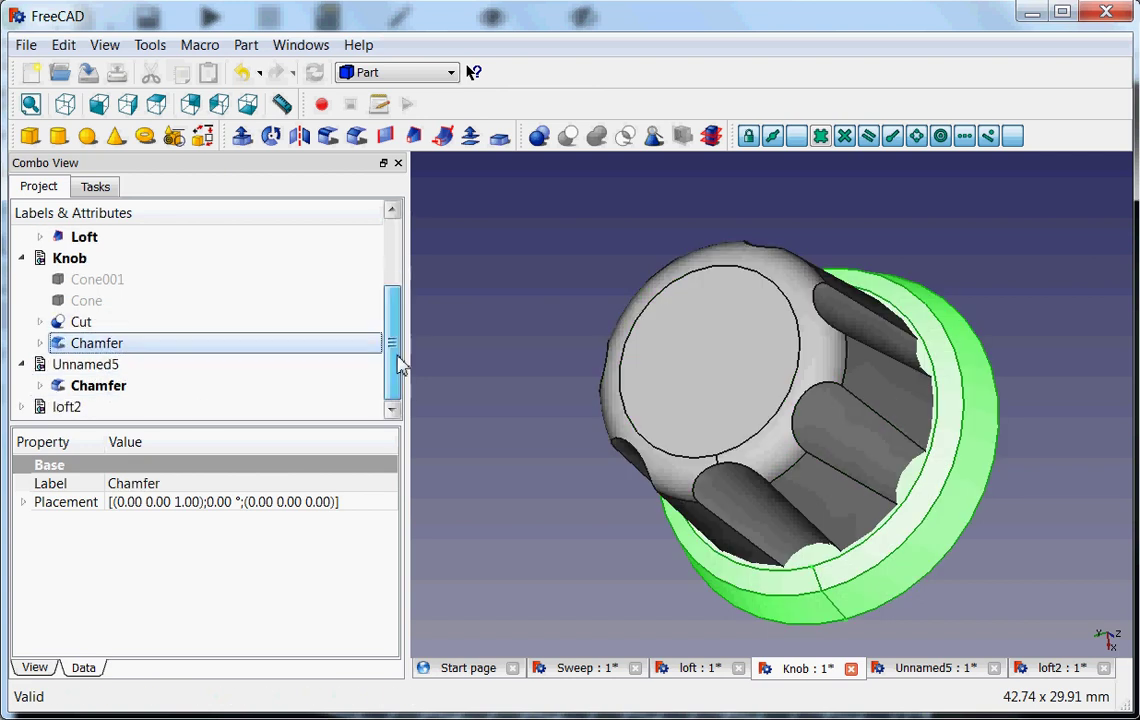
{"action": "left_click", "coordinate": [98, 386]}
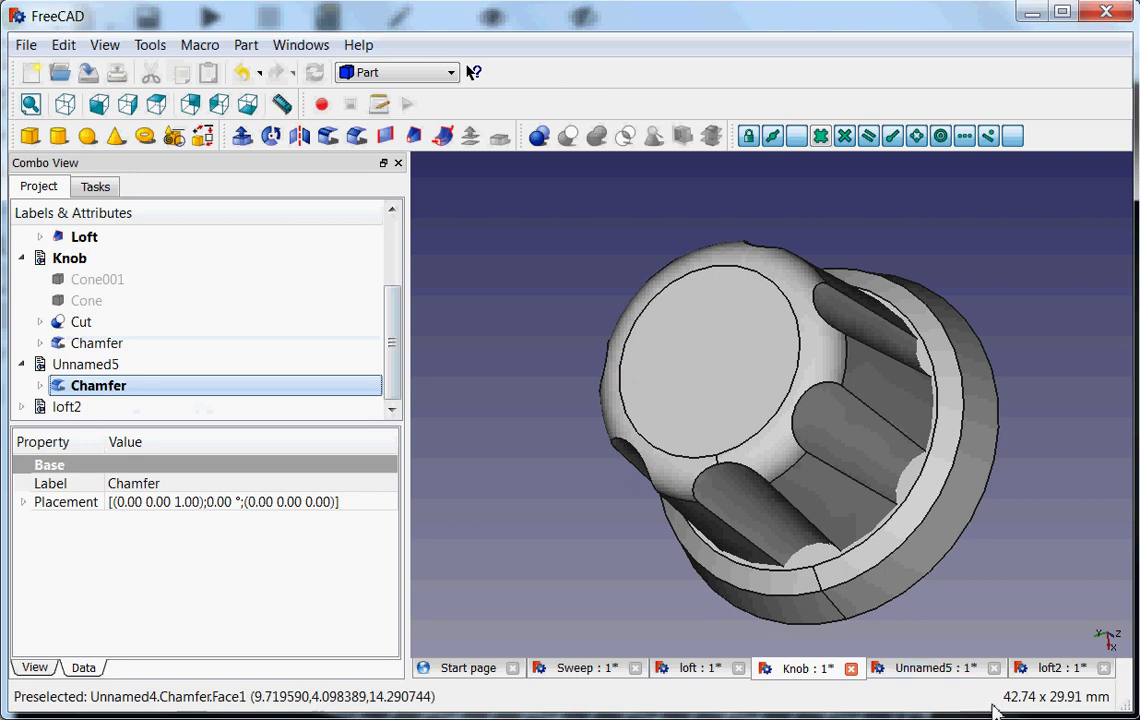
{"action": "left_click", "coordinate": [922, 671]}
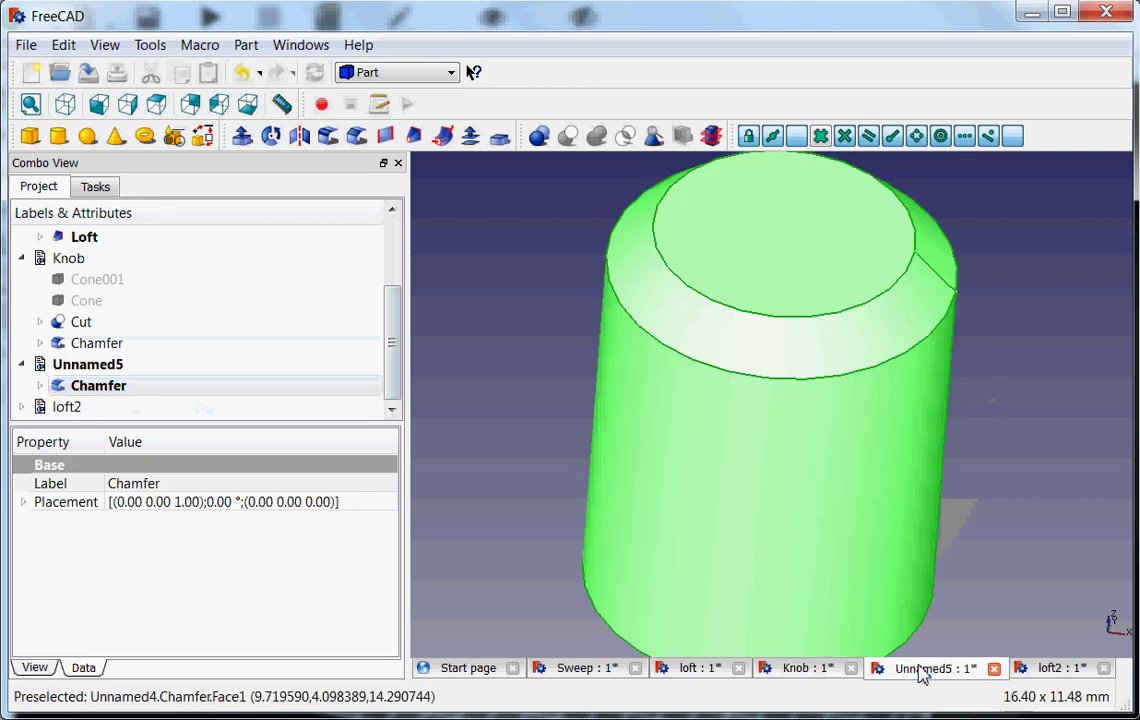
Delete Unnamed5's existing Chamfer feature.
{"action": "left_click", "coordinate": [537, 502]}
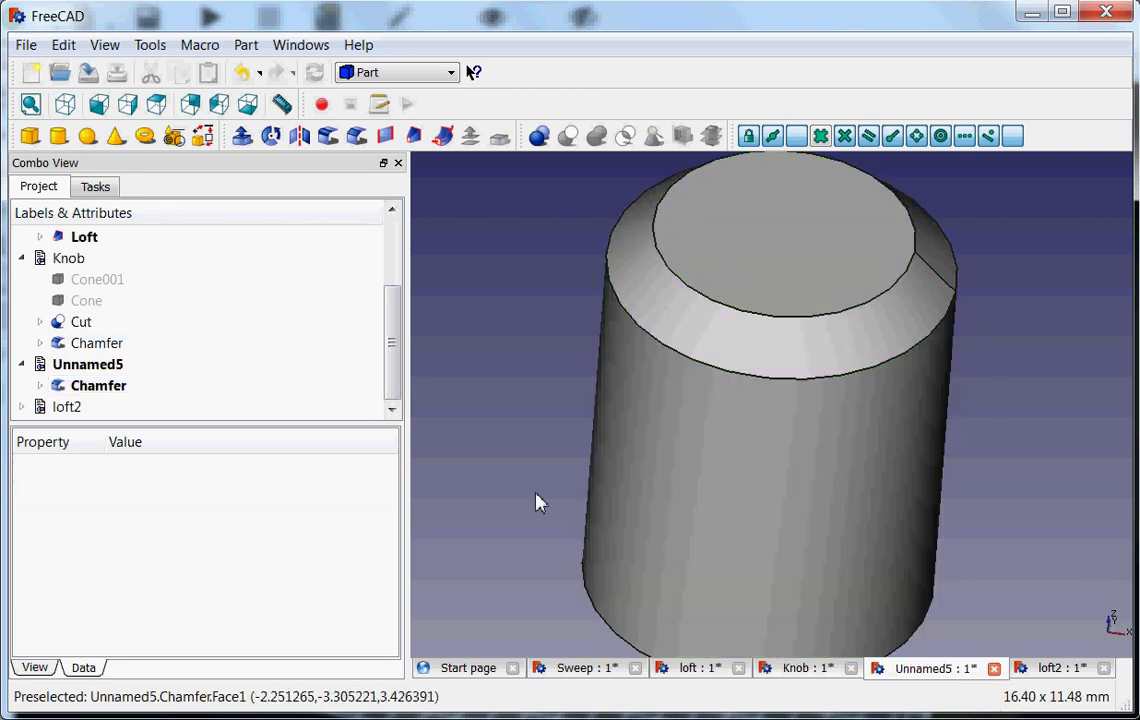
{"action": "left_click", "coordinate": [90, 386]}
{"action": "key", "text": "Delete"}
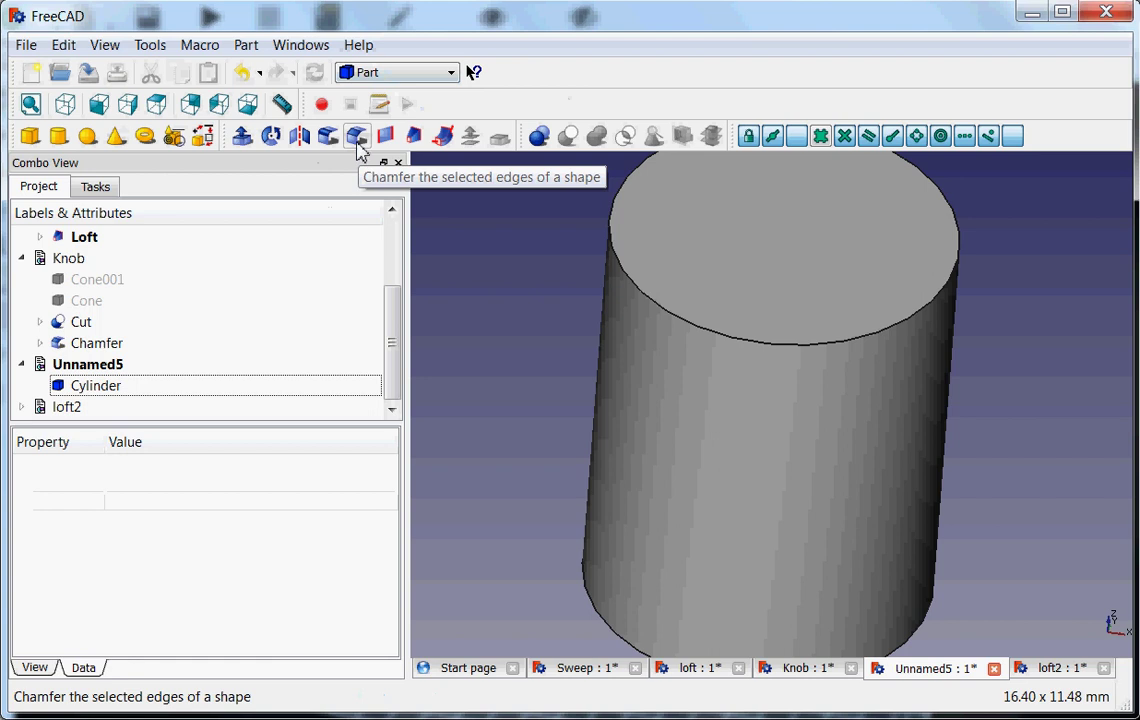
Add a Part chamfer to the cylinder's top edge, then delete it again.
{"action": "left_click", "coordinate": [357, 139]}
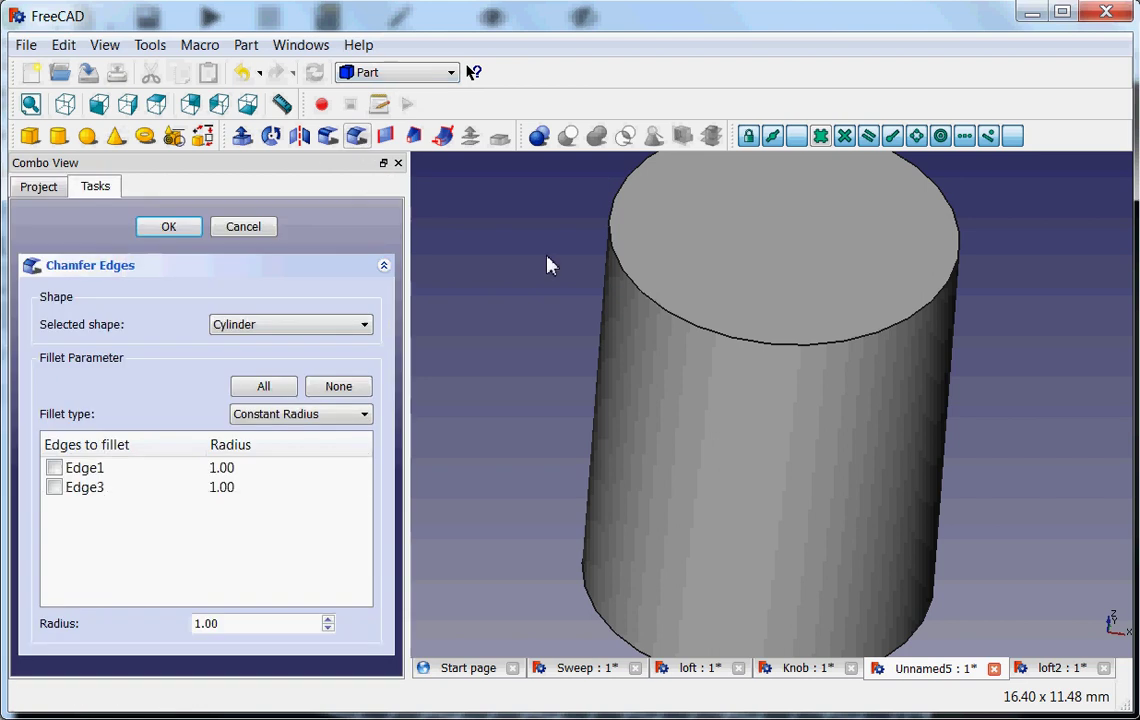
{"action": "left_click", "coordinate": [630, 280]}
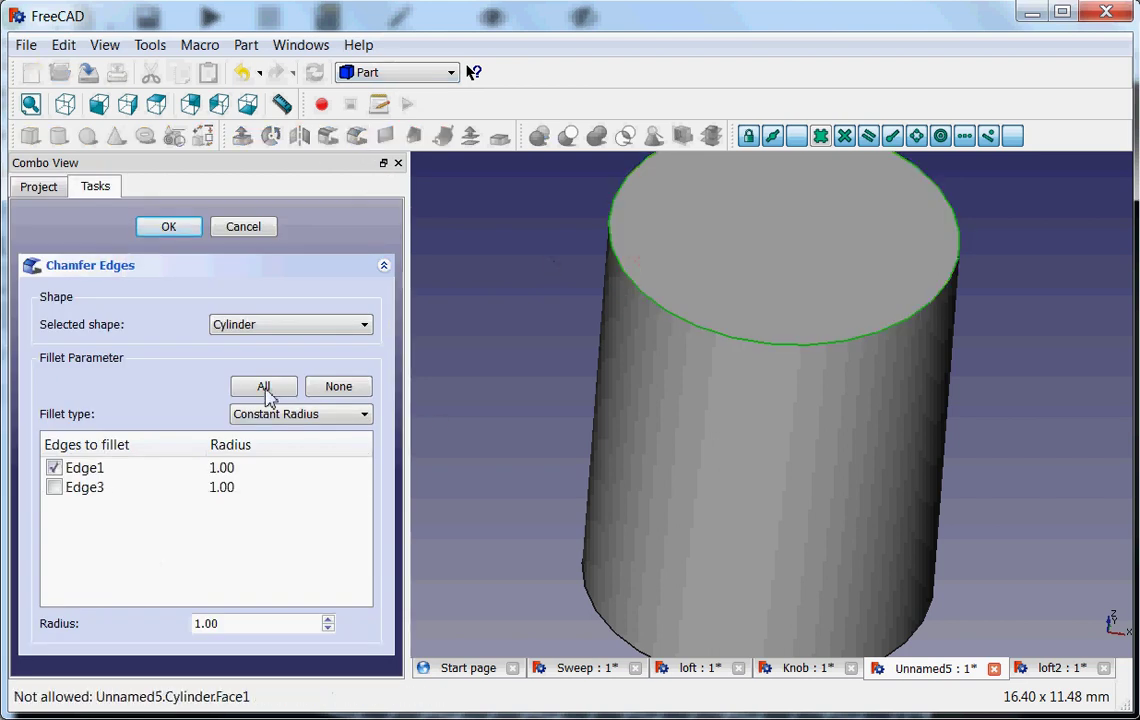
{"action": "left_click", "coordinate": [170, 226]}
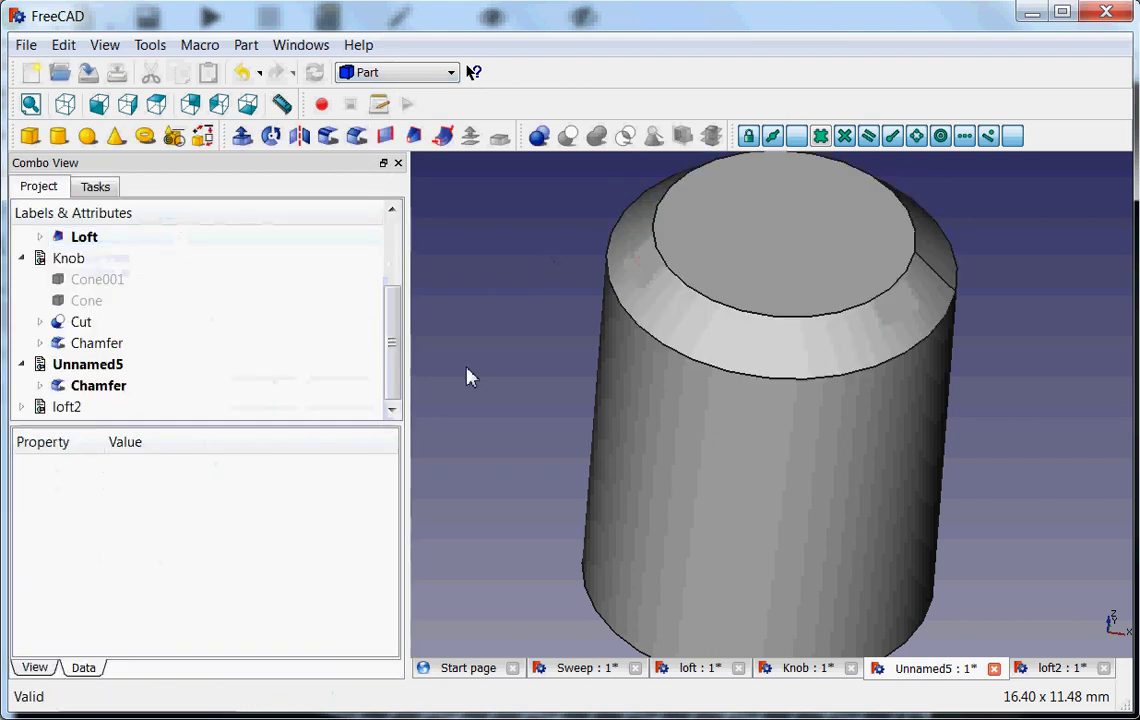
{"action": "left_click", "coordinate": [40, 387]}
{"action": "scroll", "coordinate": [393, 378], "scroll_direction": "down", "scroll_amount": 1}
{"action": "left_click", "coordinate": [80, 368]}
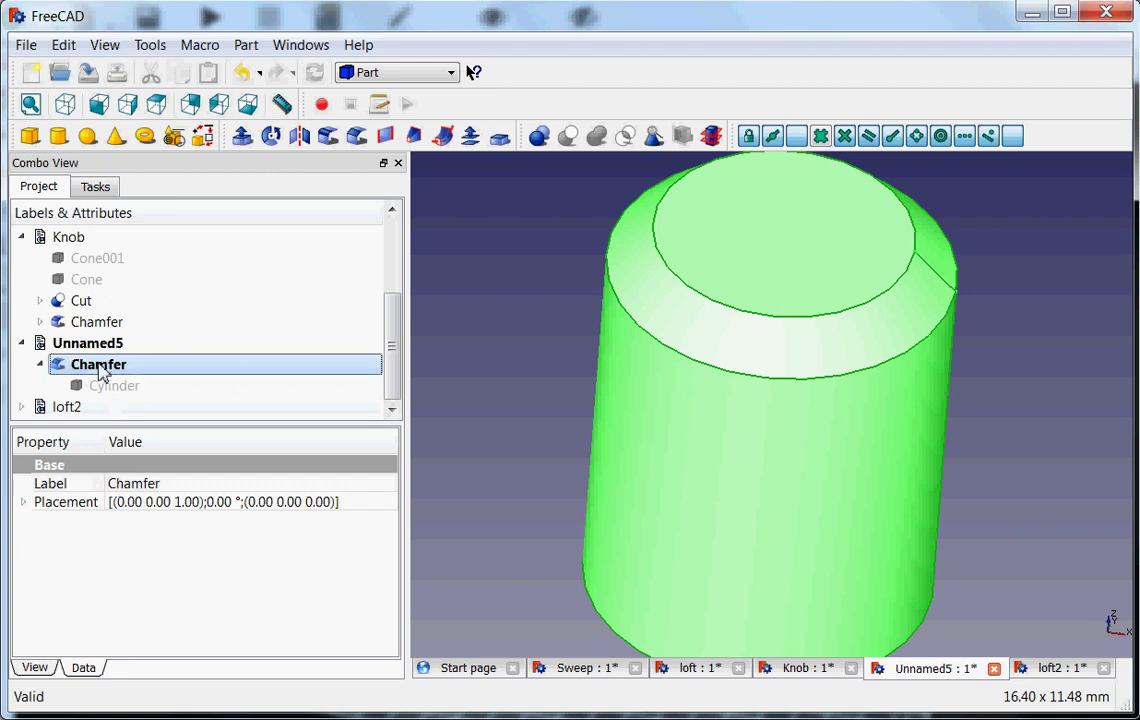
{"action": "key", "text": "Delete"}
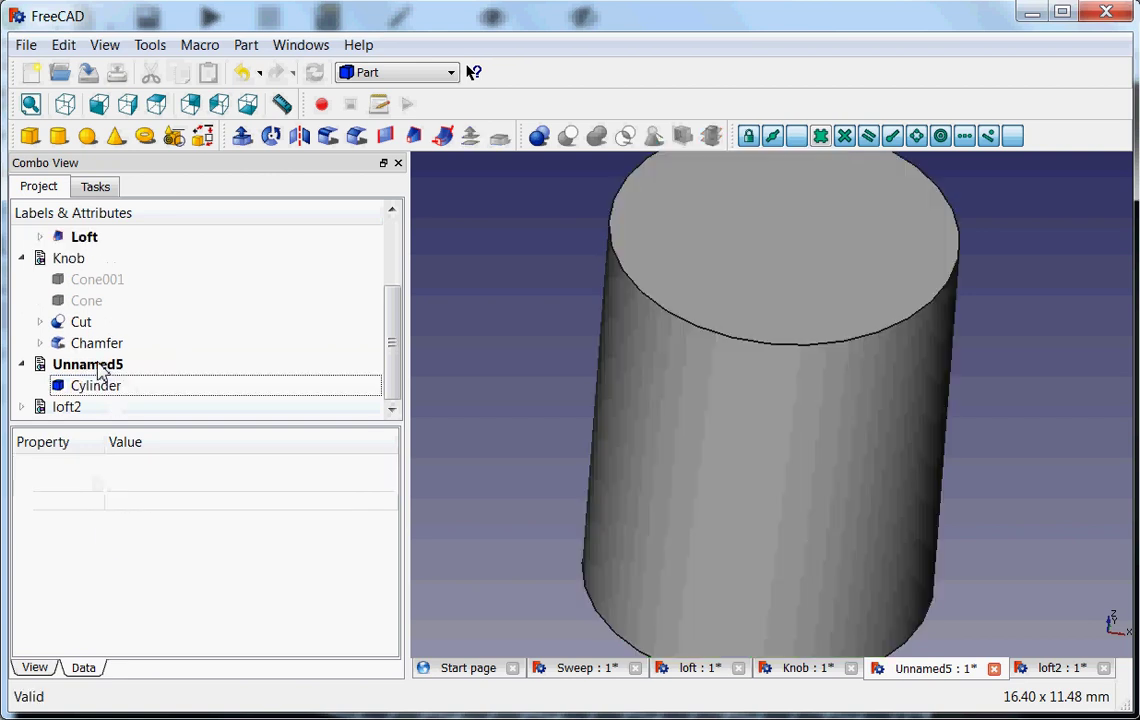
In Part Design, chamfer the cylinder's top circular edge with size 1.00.
{"action": "left_click", "coordinate": [425, 74]}
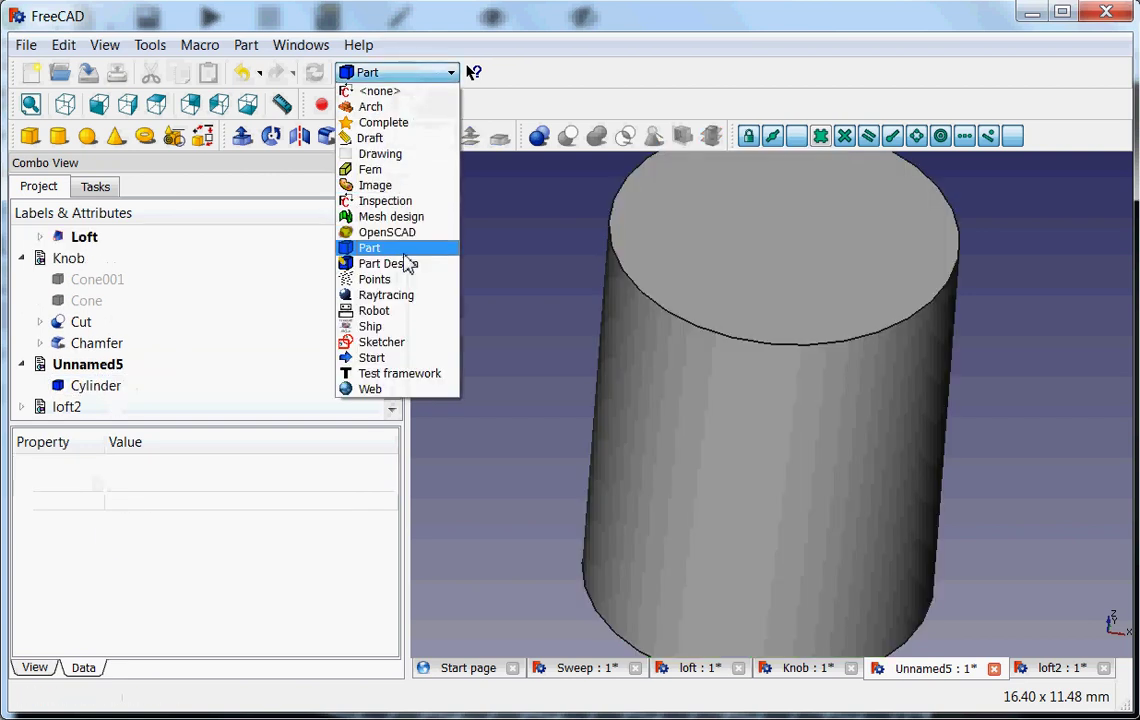
{"action": "left_click", "coordinate": [400, 264]}
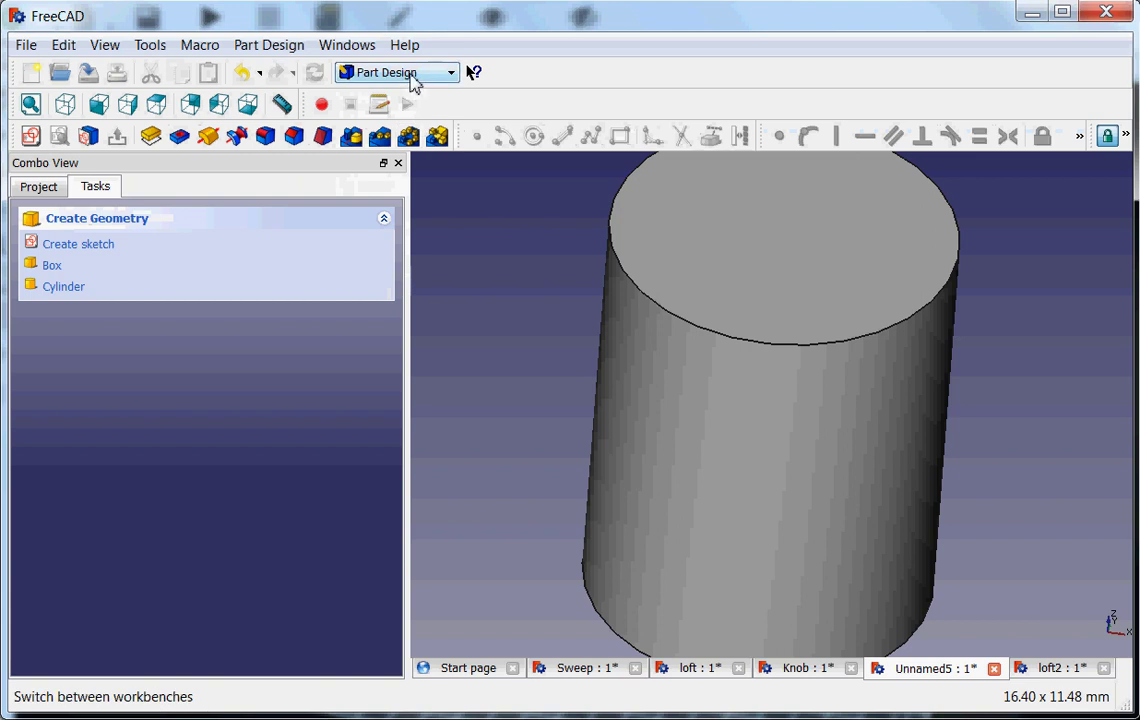
{"action": "left_click", "coordinate": [296, 145]}
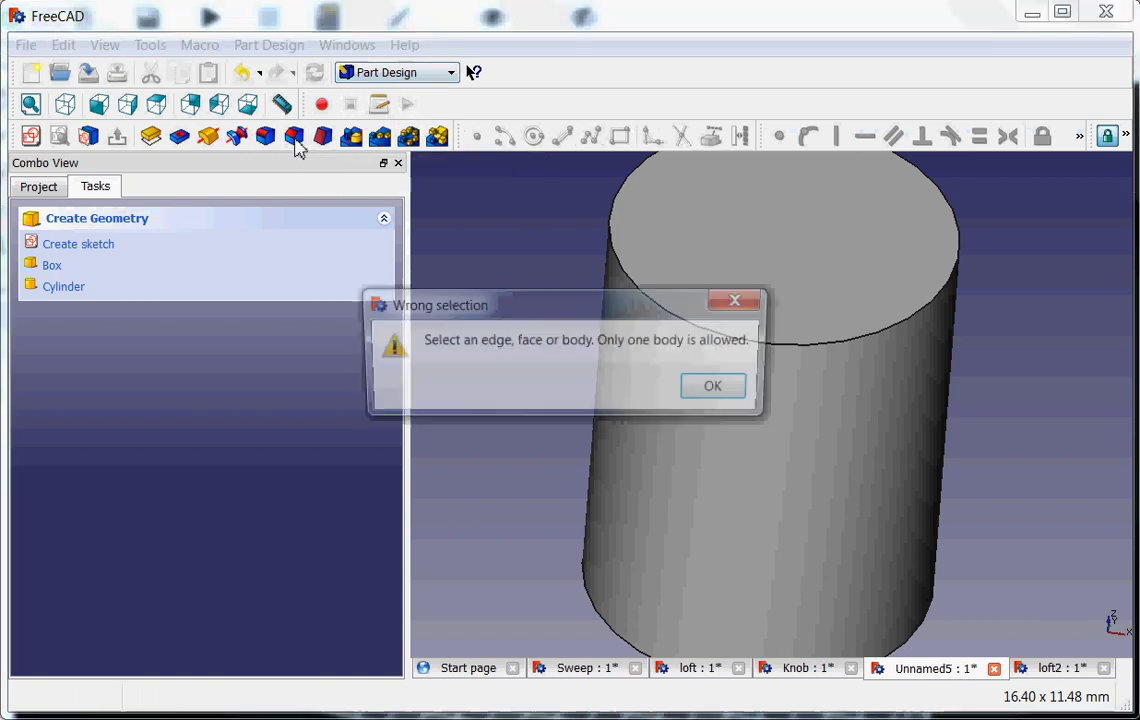
{"action": "left_click", "coordinate": [718, 386]}
{"action": "left_click", "coordinate": [710, 336]}
{"action": "left_click", "coordinate": [298, 134]}
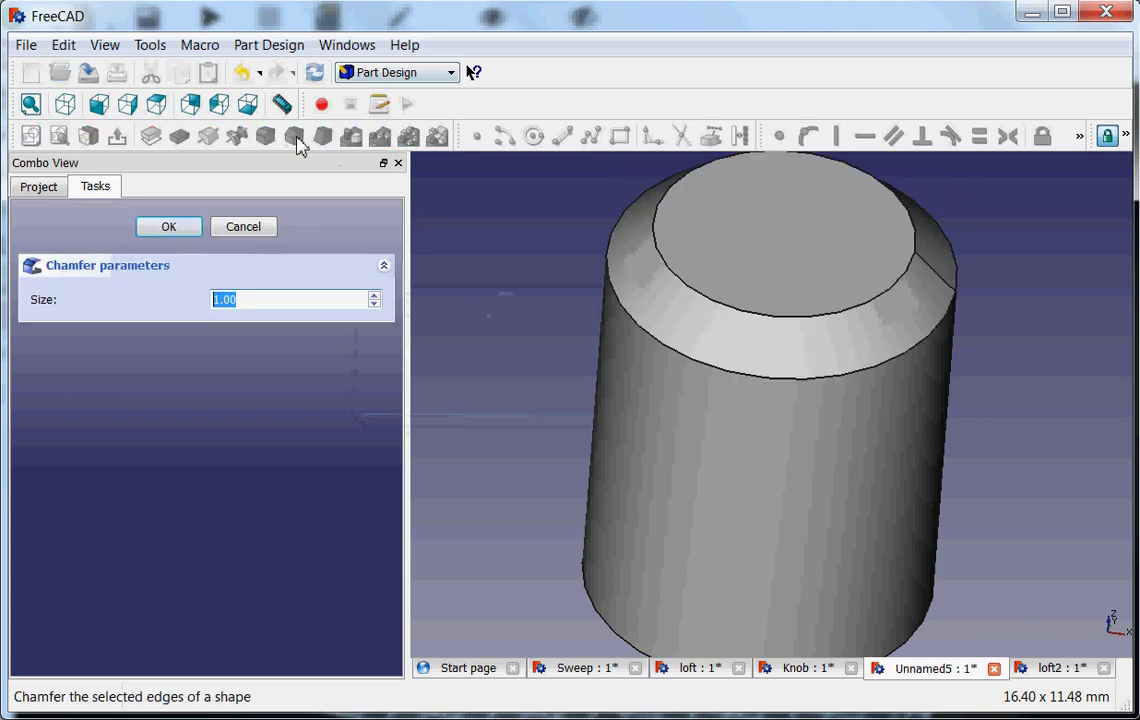
{"action": "left_click", "coordinate": [172, 227]}
Change the new Chamfer's Size property to 2.00.
{"action": "left_click", "coordinate": [37, 187]}
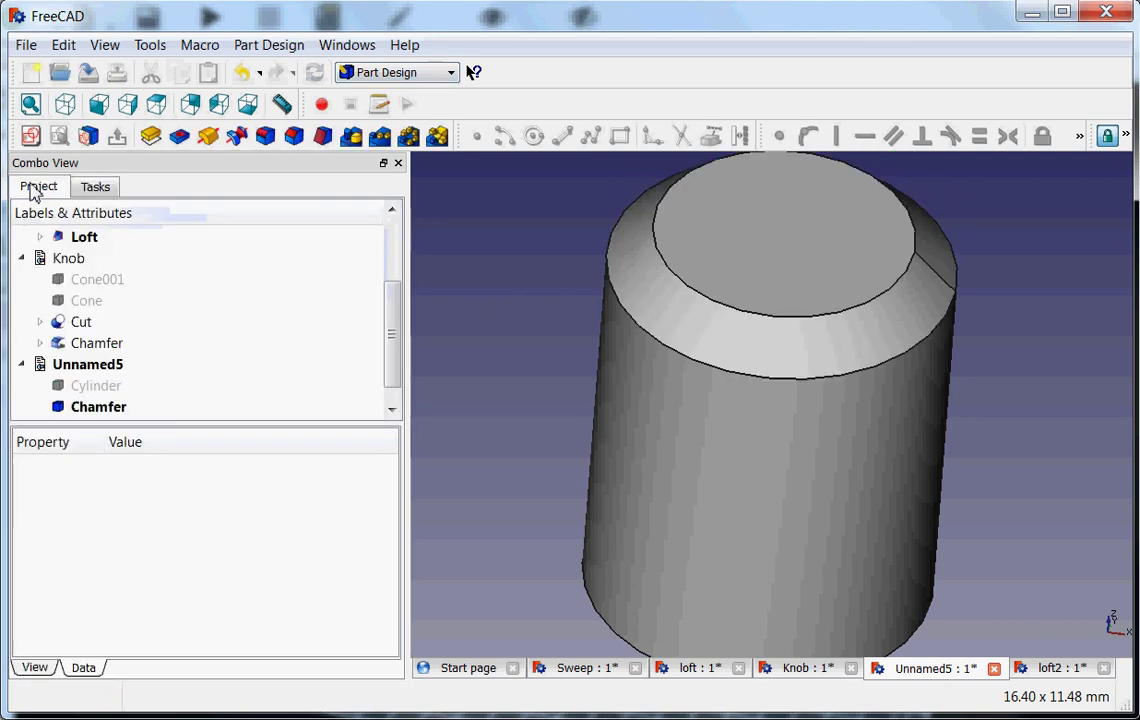
{"action": "left_click", "coordinate": [97, 410]}
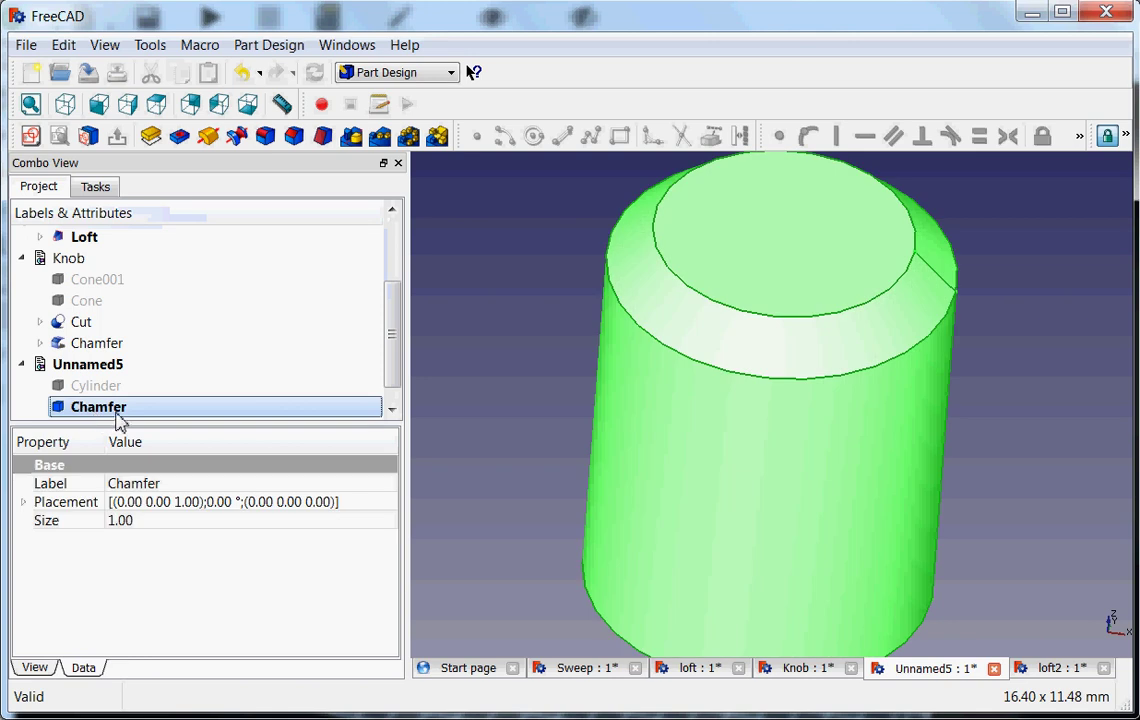
{"action": "left_click", "coordinate": [143, 521]}
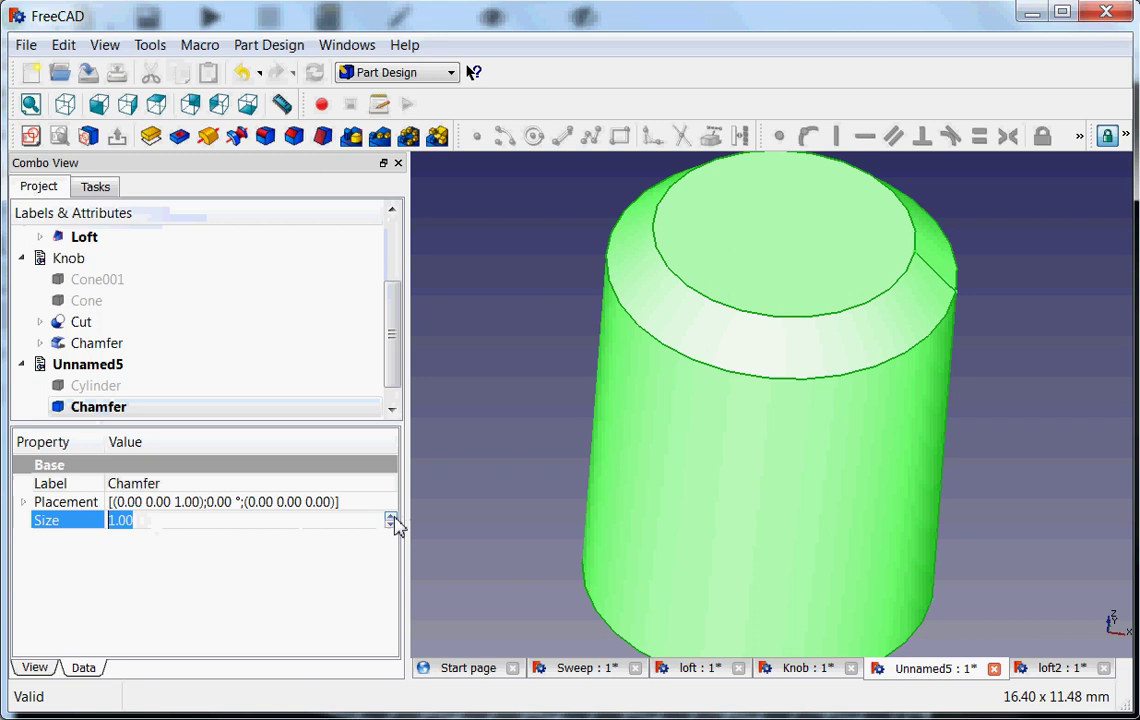
{"action": "scroll", "coordinate": [395, 520], "scroll_direction": "up", "scroll_amount": 3}
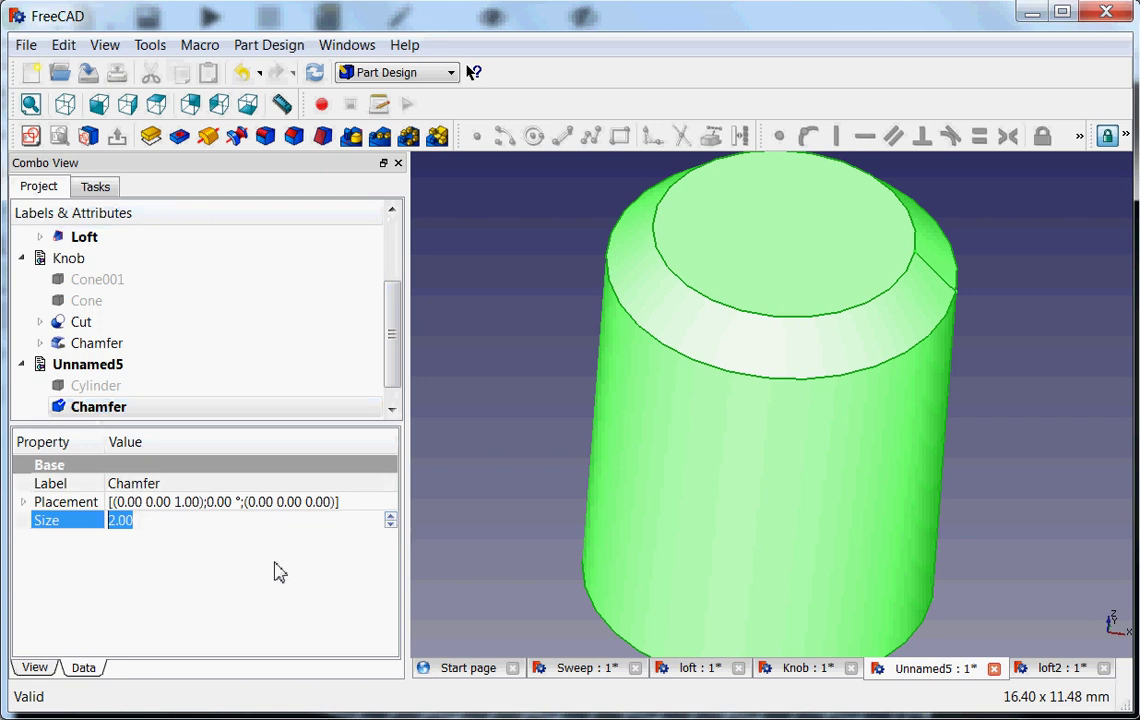
{"action": "key", "text": "Return"}
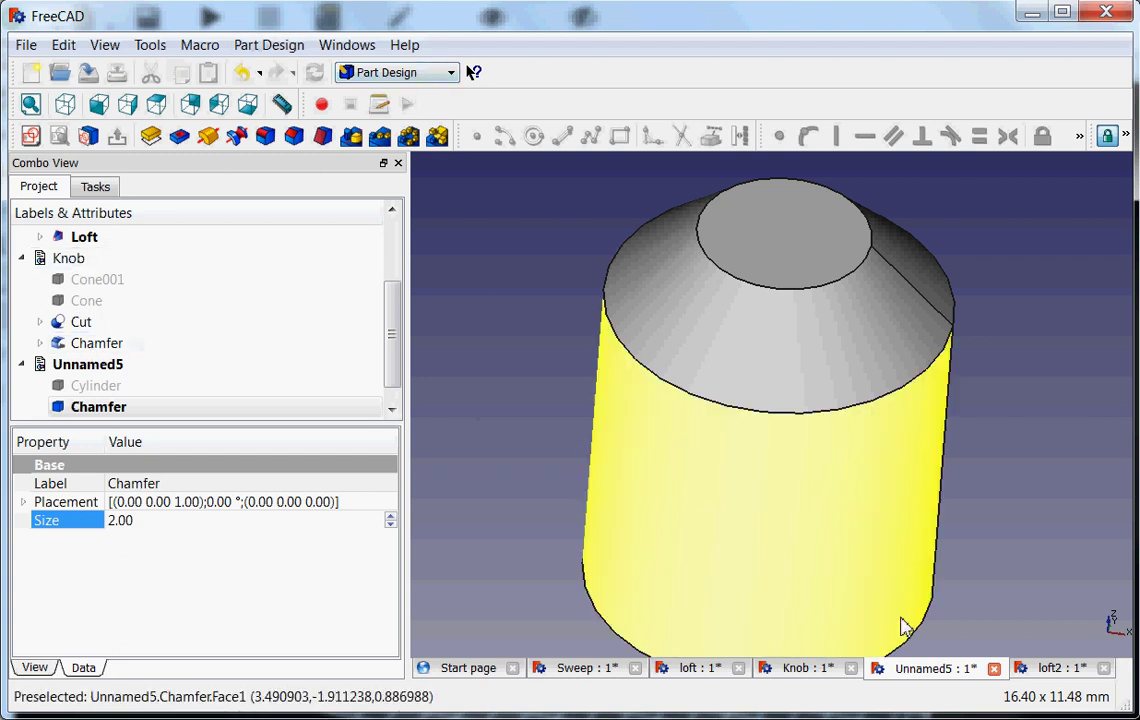
Return to the Knob document and expand its Chamfer to see its inputs.
{"action": "left_click", "coordinate": [812, 668]}
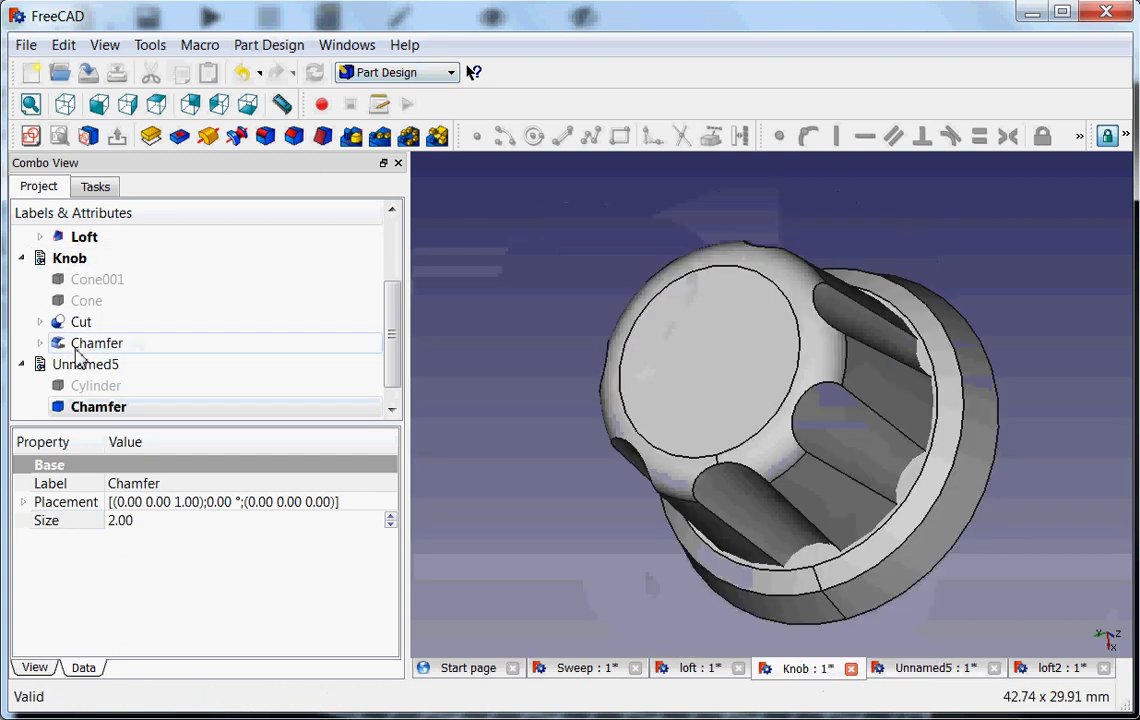
{"action": "left_click", "coordinate": [72, 260]}
{"action": "left_click", "coordinate": [86, 345]}
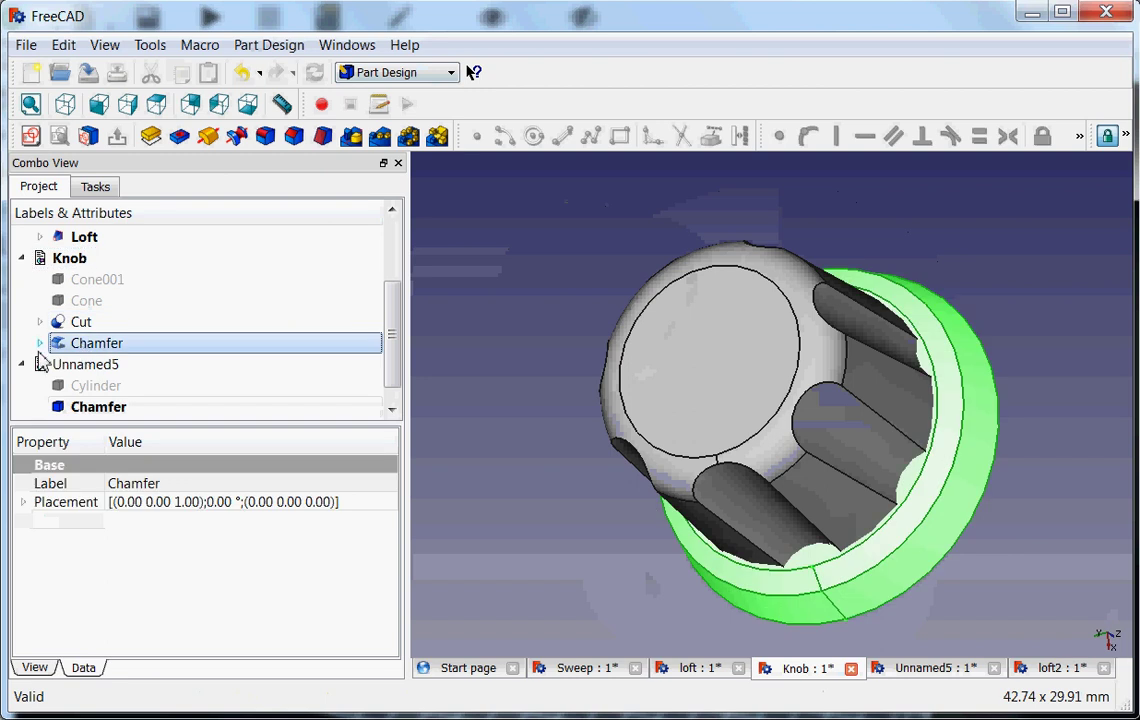
{"action": "left_click", "coordinate": [40, 343]}
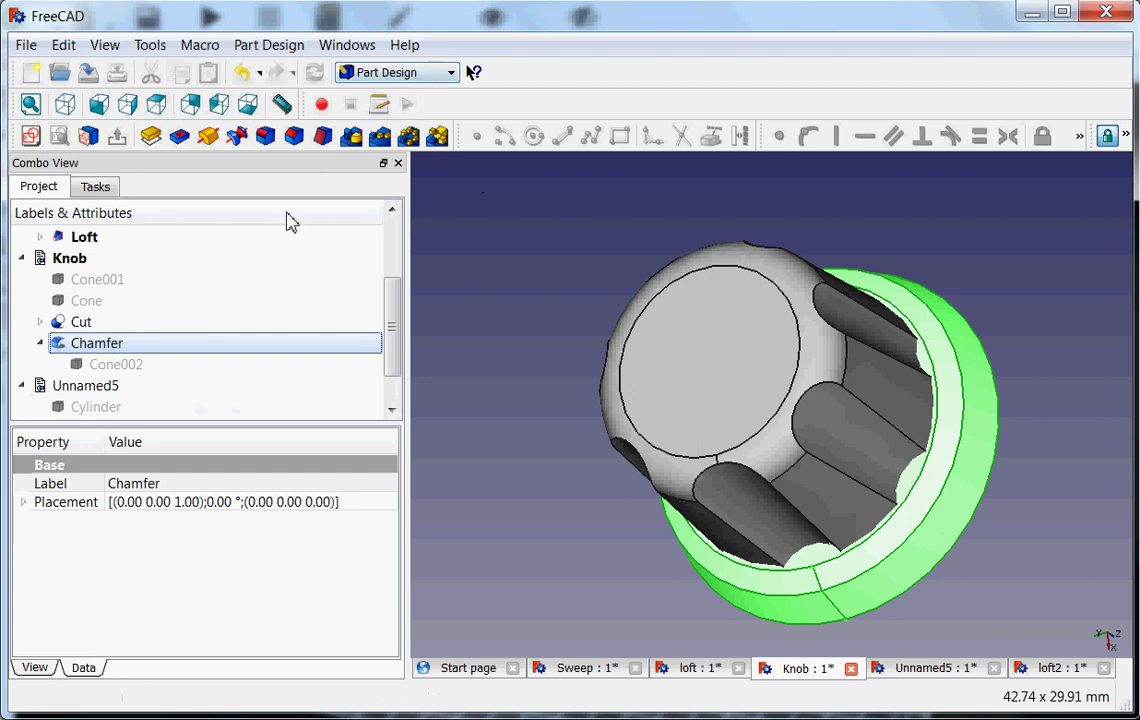
In the Part workbench, delete Chamfer and Cone002, then select the Cut.
{"action": "left_click", "coordinate": [452, 78]}
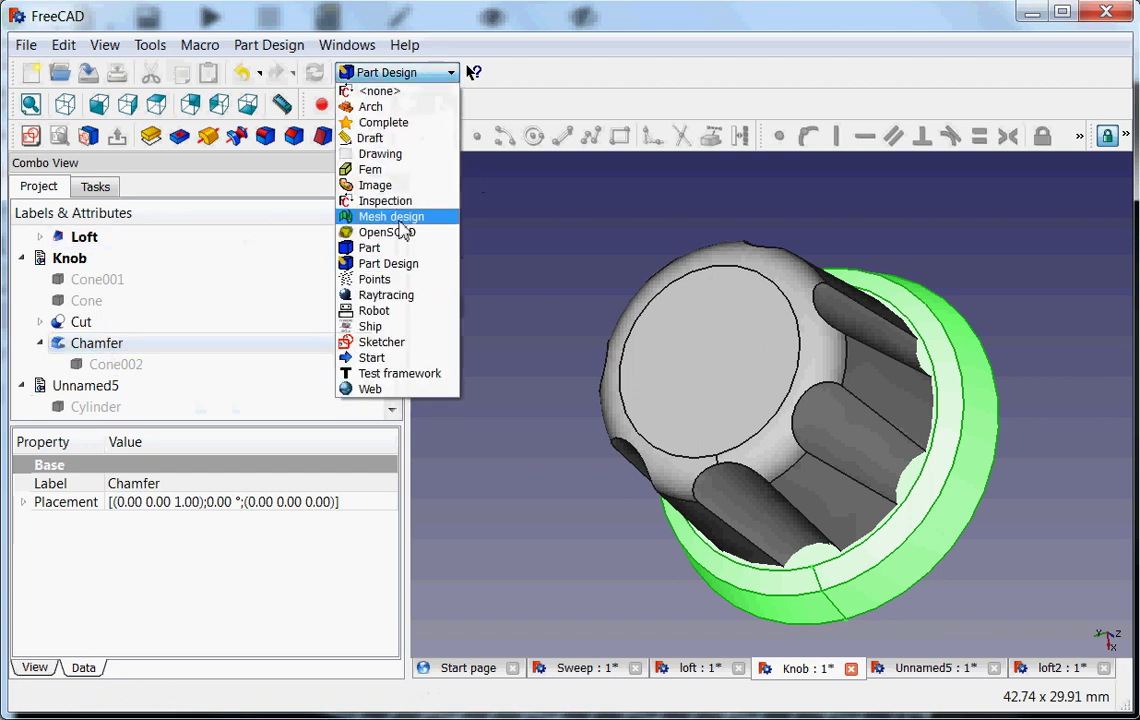
{"action": "left_click", "coordinate": [401, 256]}
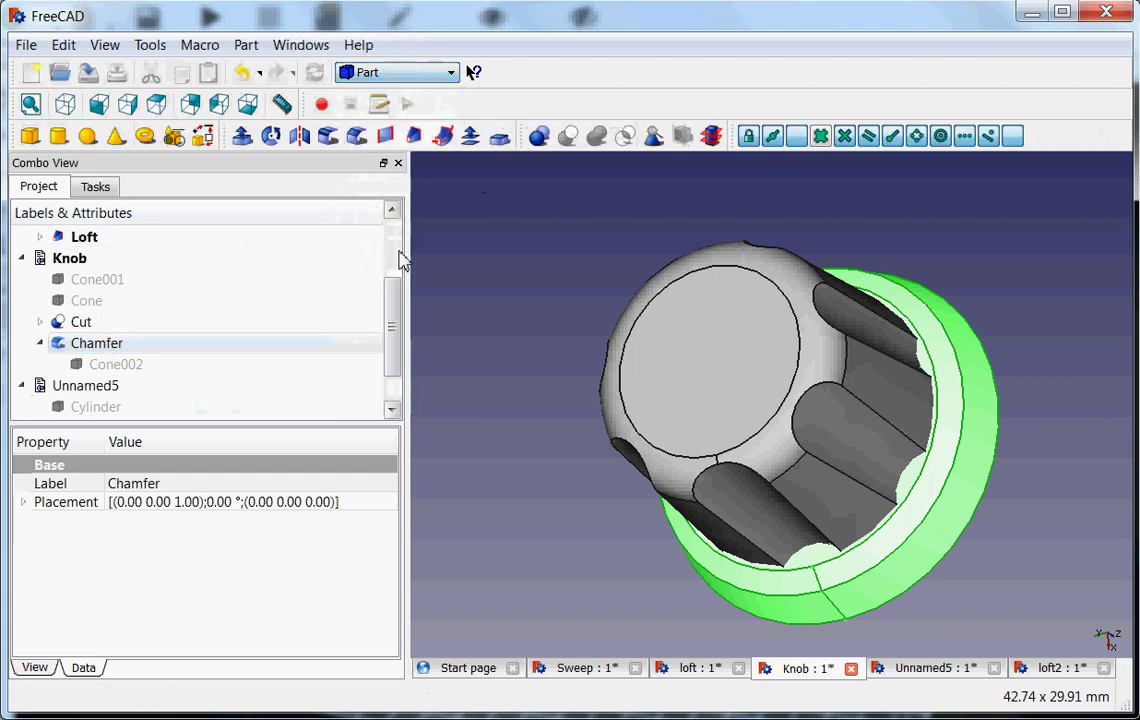
{"action": "left_click", "coordinate": [97, 350]}
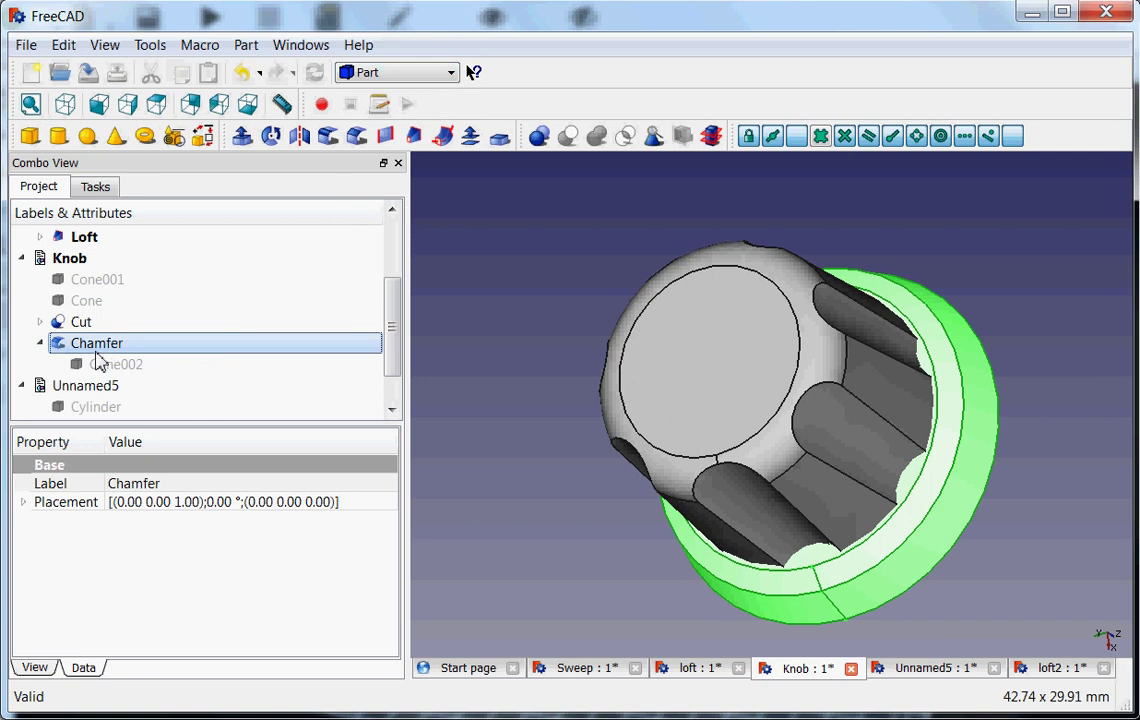
{"action": "key", "text": "Delete"}
{"action": "left_click", "coordinate": [97, 345]}
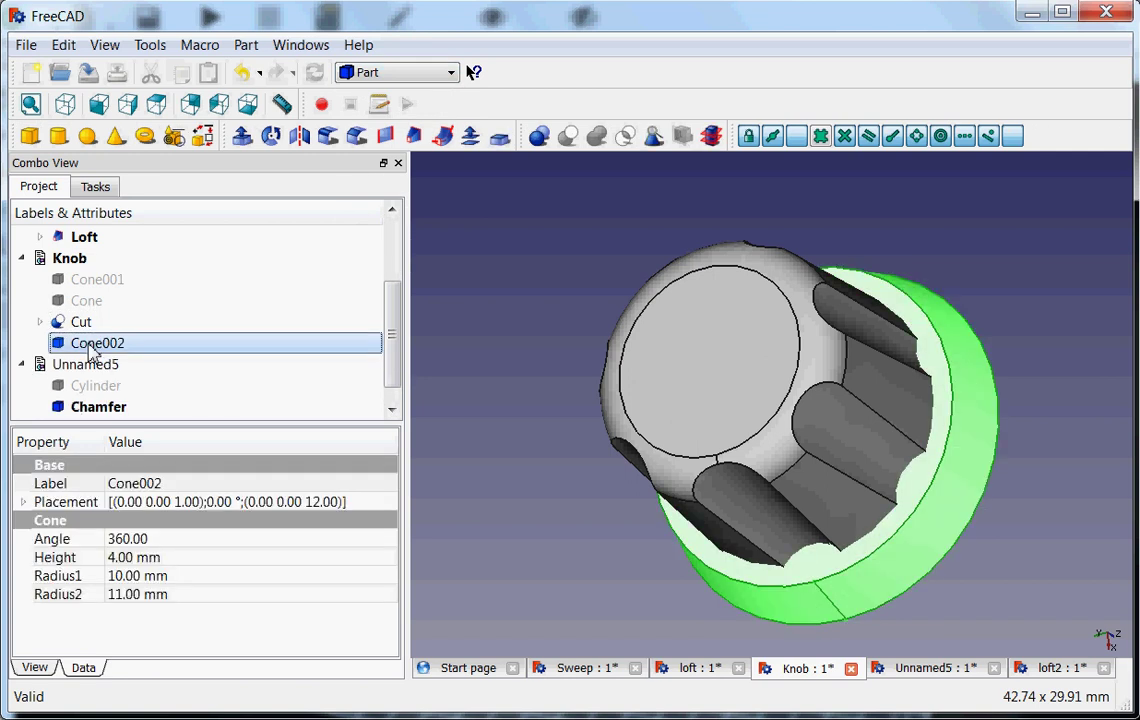
{"action": "key", "text": "Delete"}
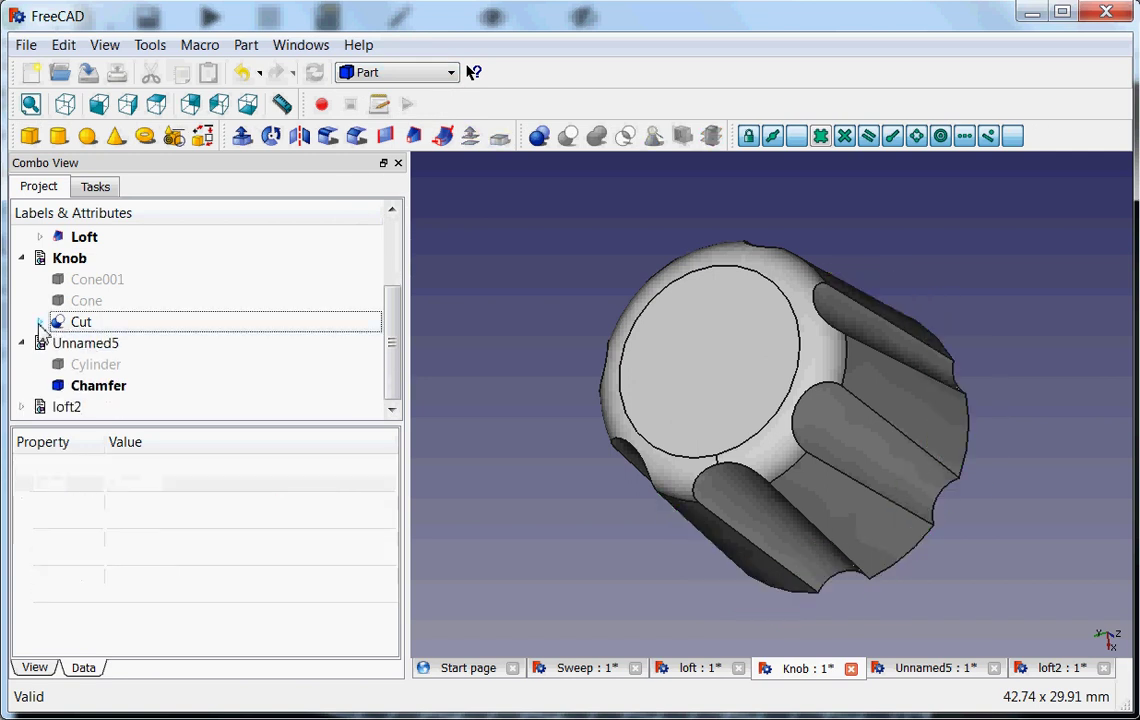
{"action": "left_click", "coordinate": [39, 322]}
{"action": "left_click", "coordinate": [78, 325]}
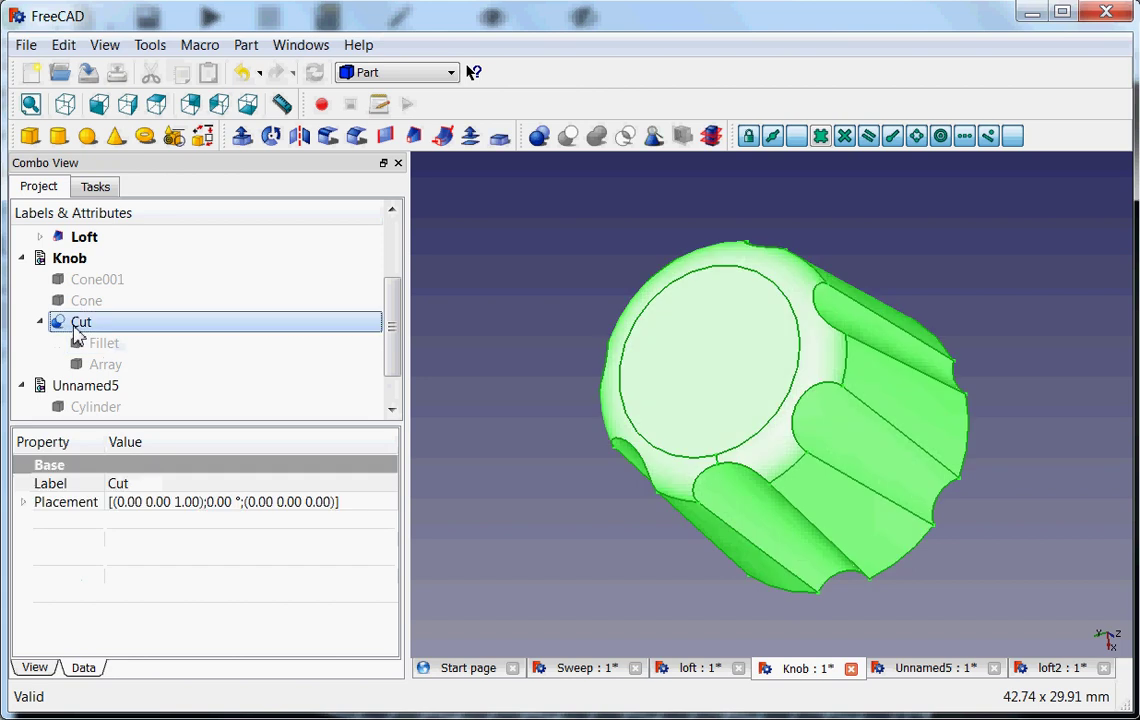
Delete the Cut, leaving Fillet and the seven-cylinder Array, and view from the top.
{"action": "key", "text": "Delete"}
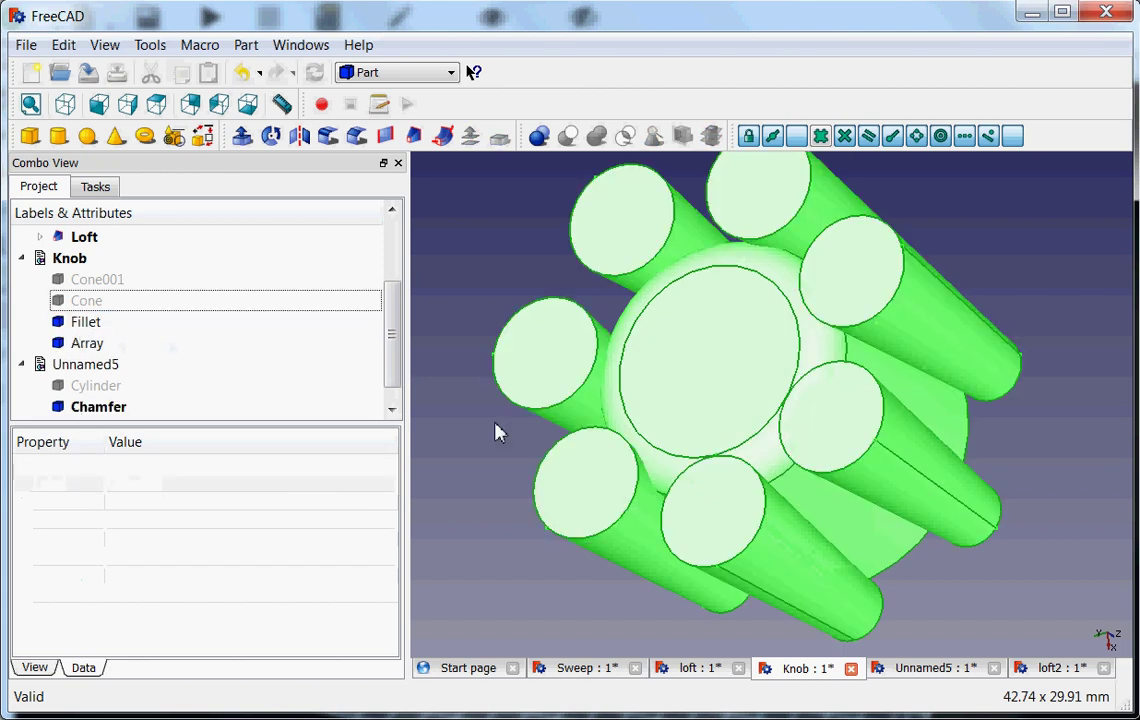
{"action": "left_click", "coordinate": [497, 432]}
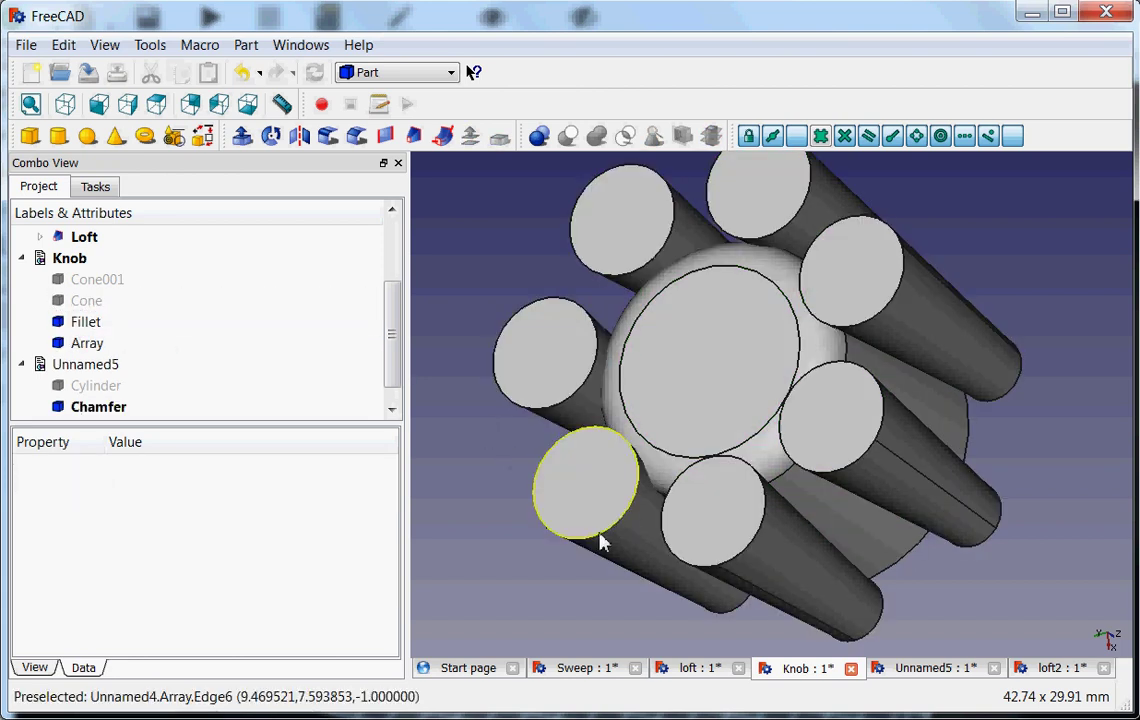
{"action": "middle_click_drag", "start_coordinate": [648, 563], "coordinate": [872, 562]}
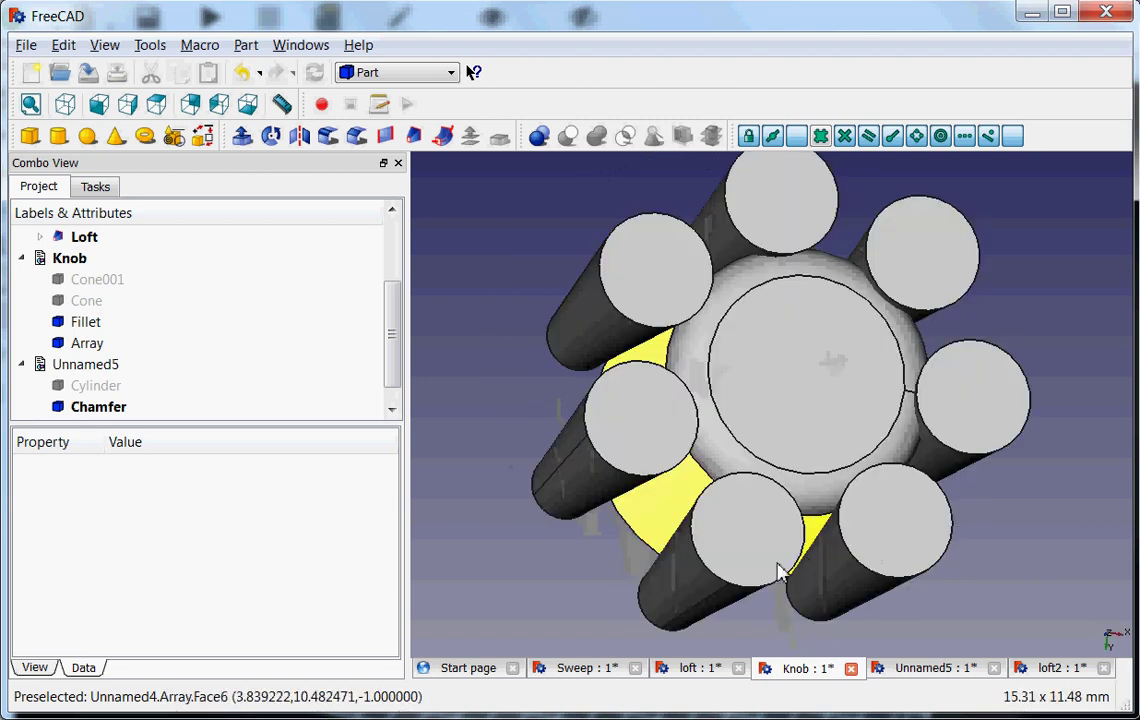
{"action": "key", "text": "2"}
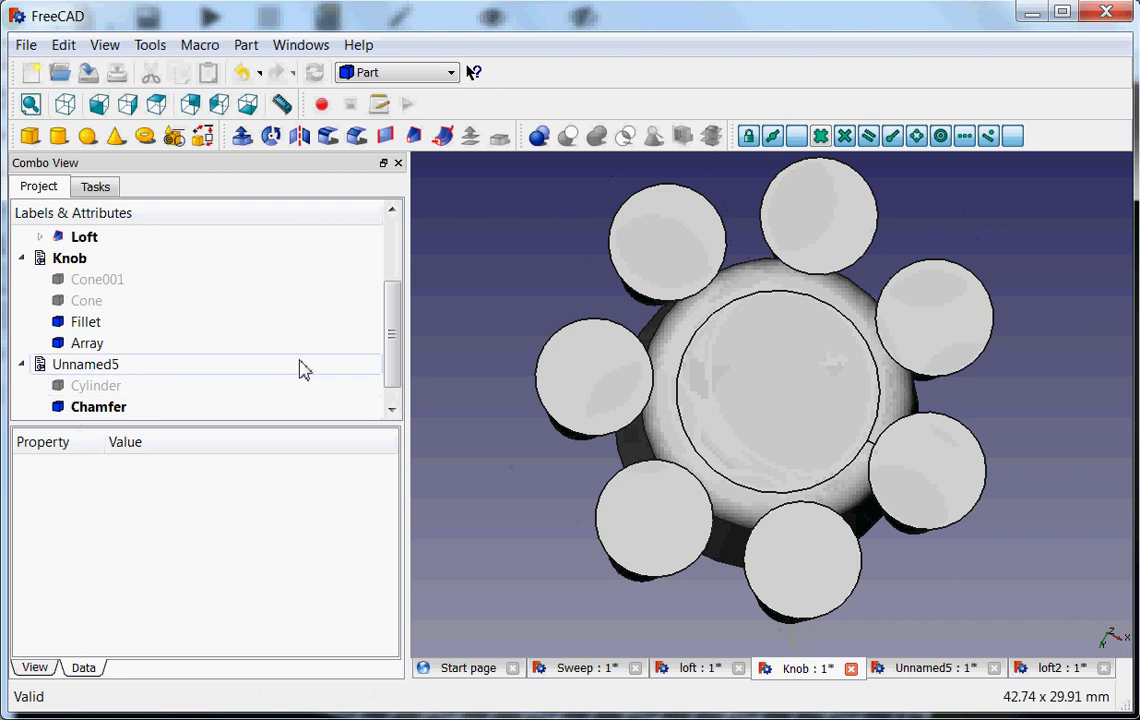
Delete the cylinder Array and make Cone001 visible again in isometric view.
{"action": "left_click", "coordinate": [84, 344]}
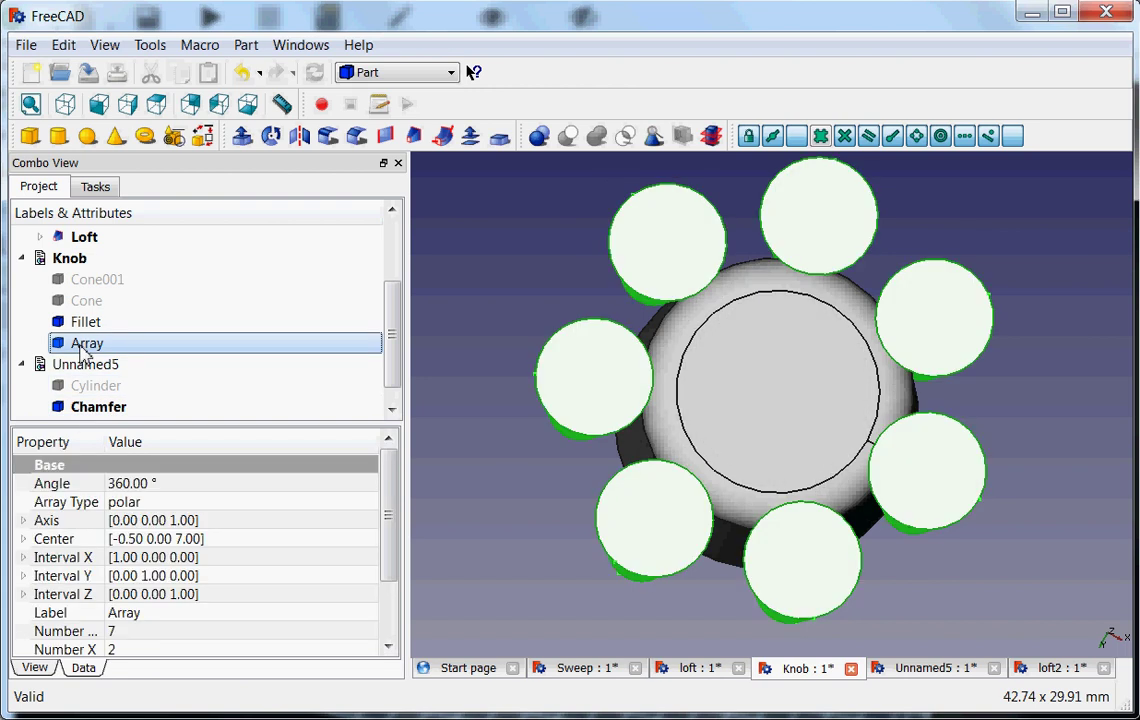
{"action": "key", "text": "Delete"}
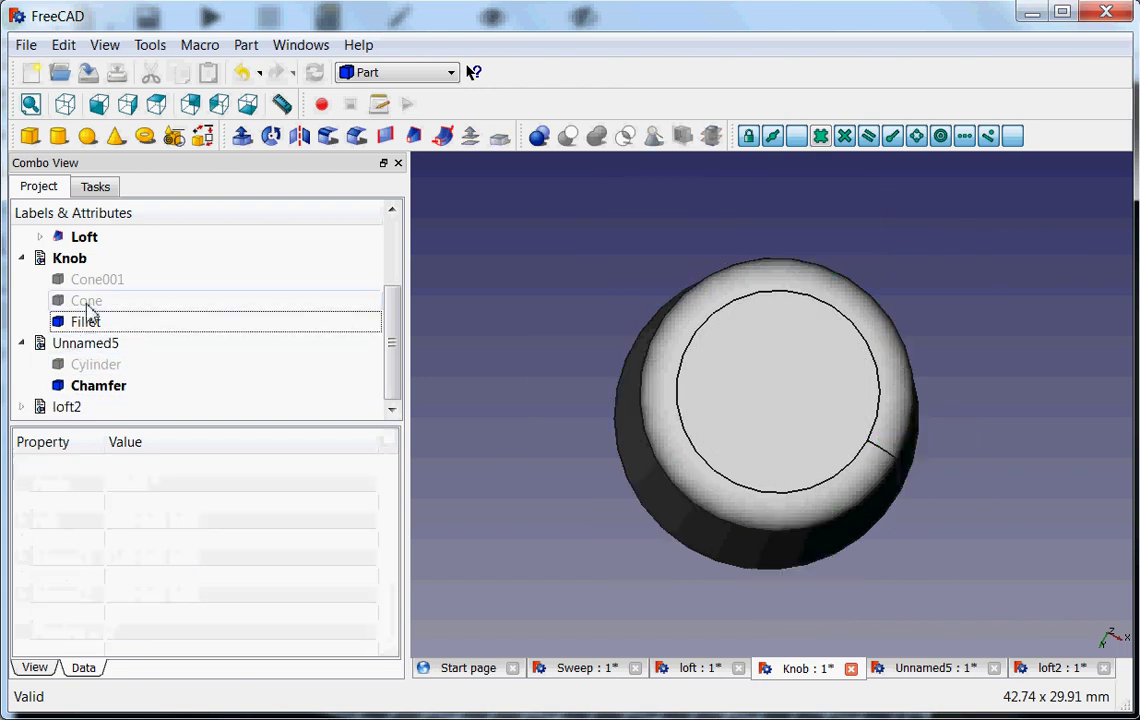
{"action": "left_click", "coordinate": [97, 297]}
{"action": "left_click", "coordinate": [100, 284]}
{"action": "key", "text": "space"}
{"action": "key", "text": "0"}
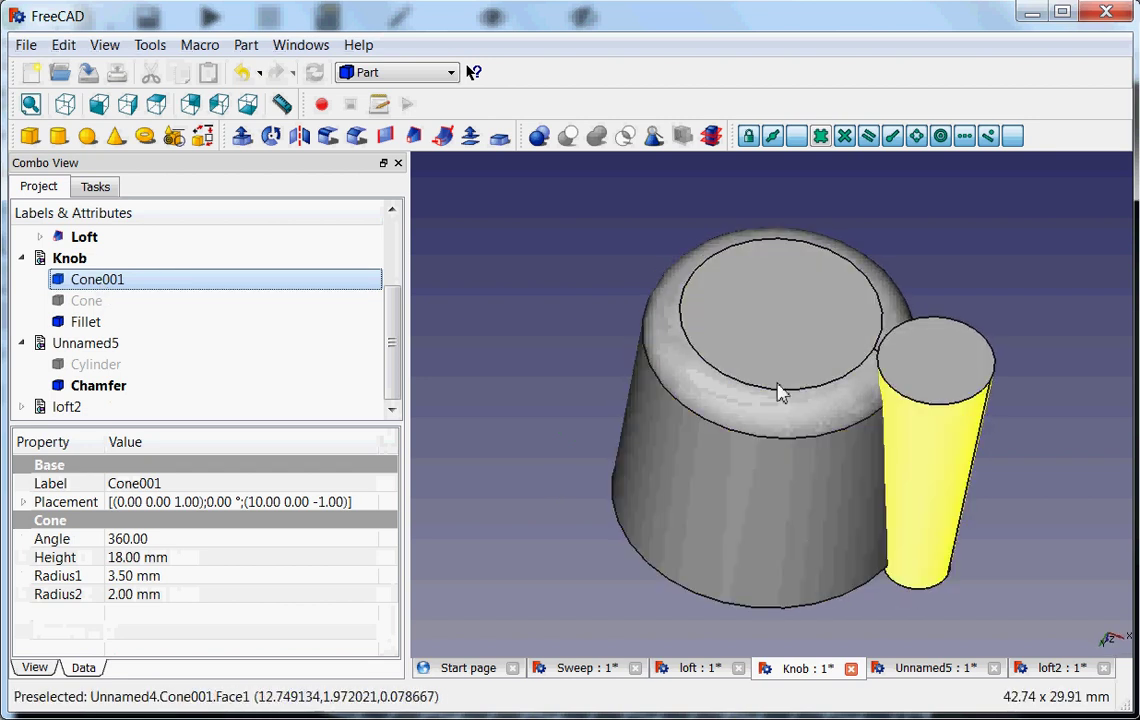
Switch to the Draft workbench and make an ortho Array from Cone001.
{"action": "left_click", "coordinate": [394, 76]}
{"action": "left_click", "coordinate": [385, 142]}
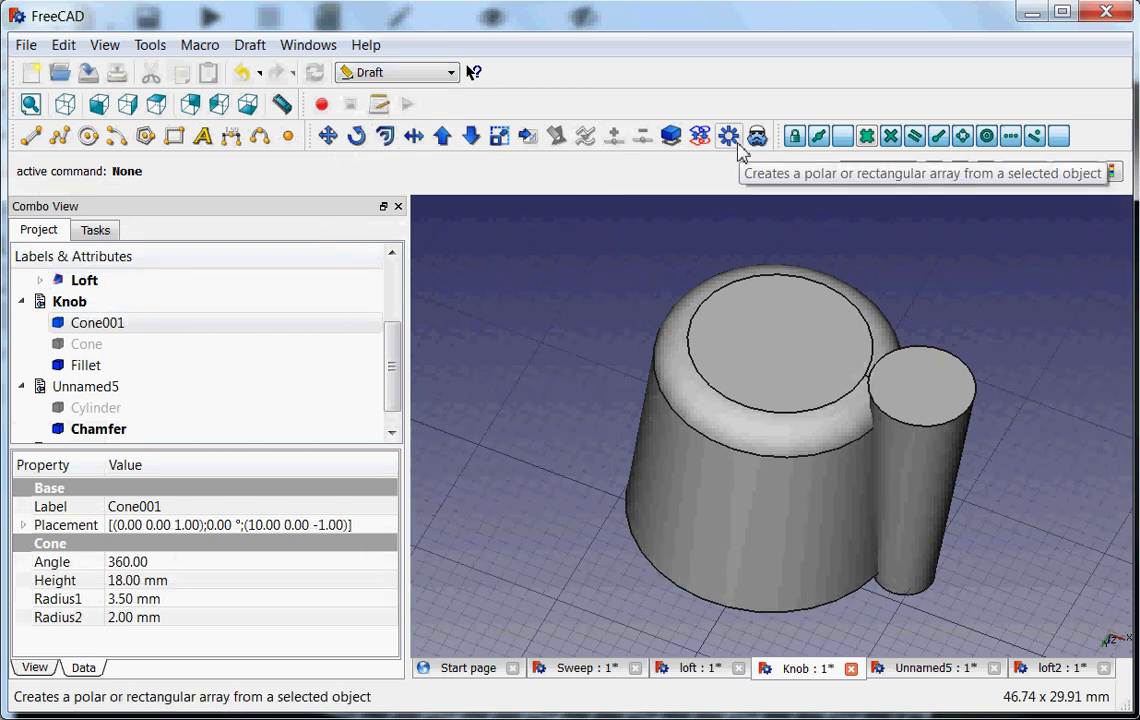
{"action": "left_click", "coordinate": [730, 138]}
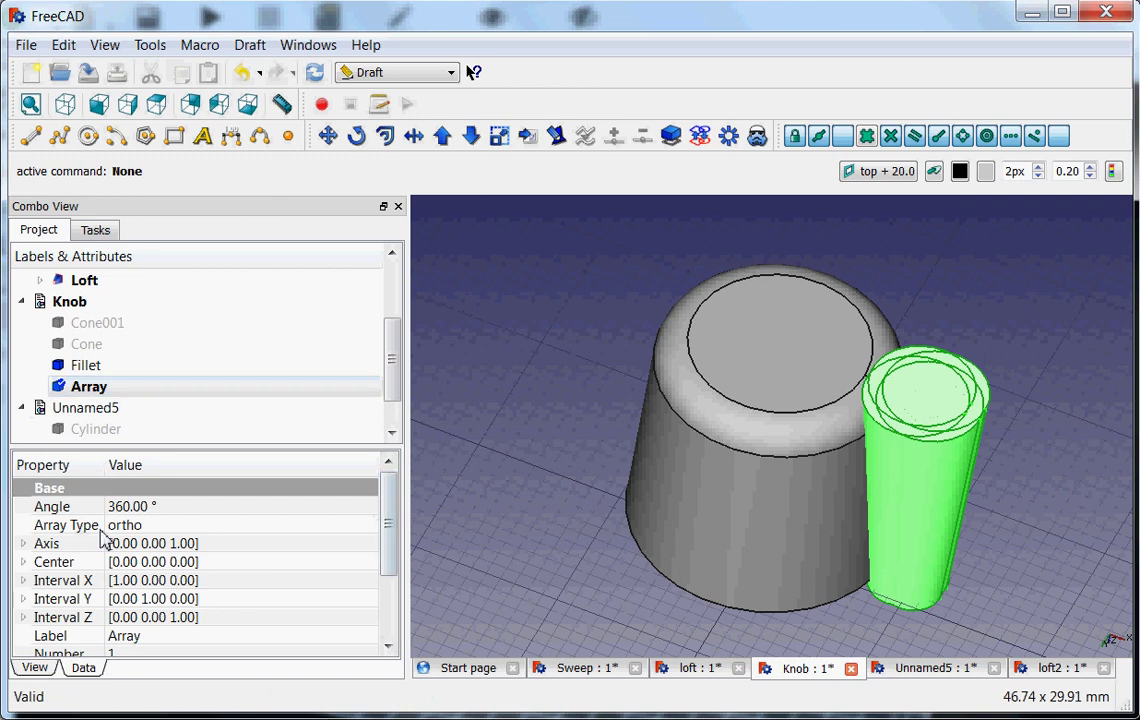
Change the Array's type from ortho to polar.
{"action": "left_click", "coordinate": [183, 527]}
{"action": "left_click", "coordinate": [324, 529]}
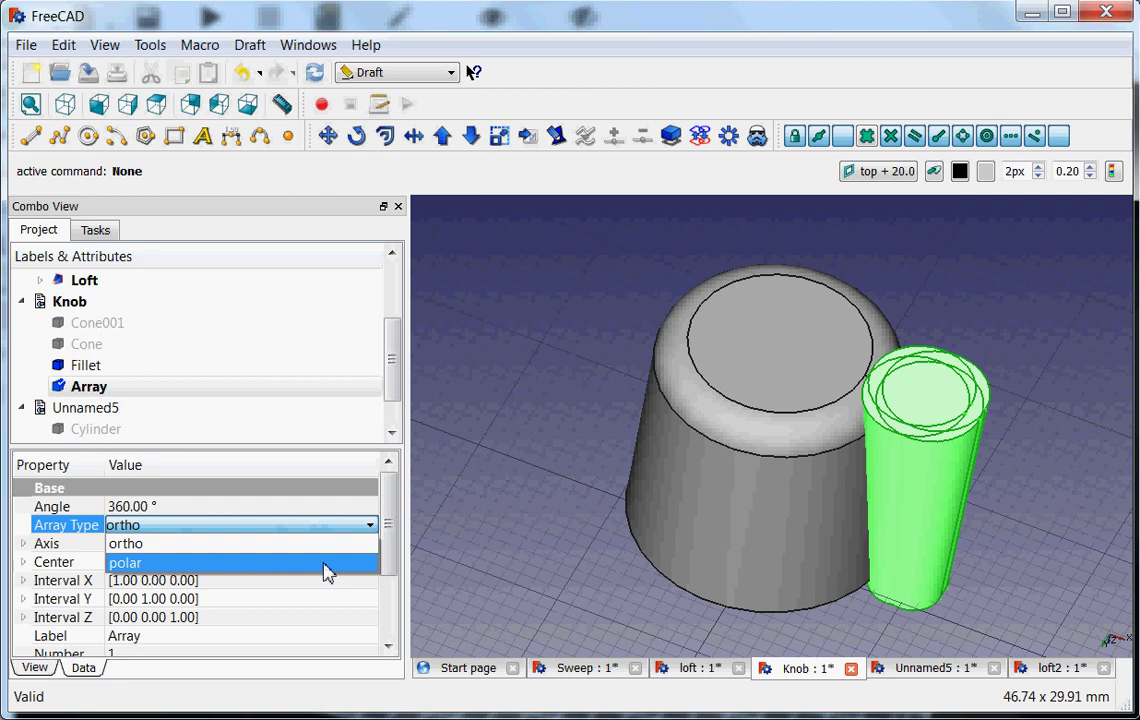
{"action": "left_click", "coordinate": [324, 563]}
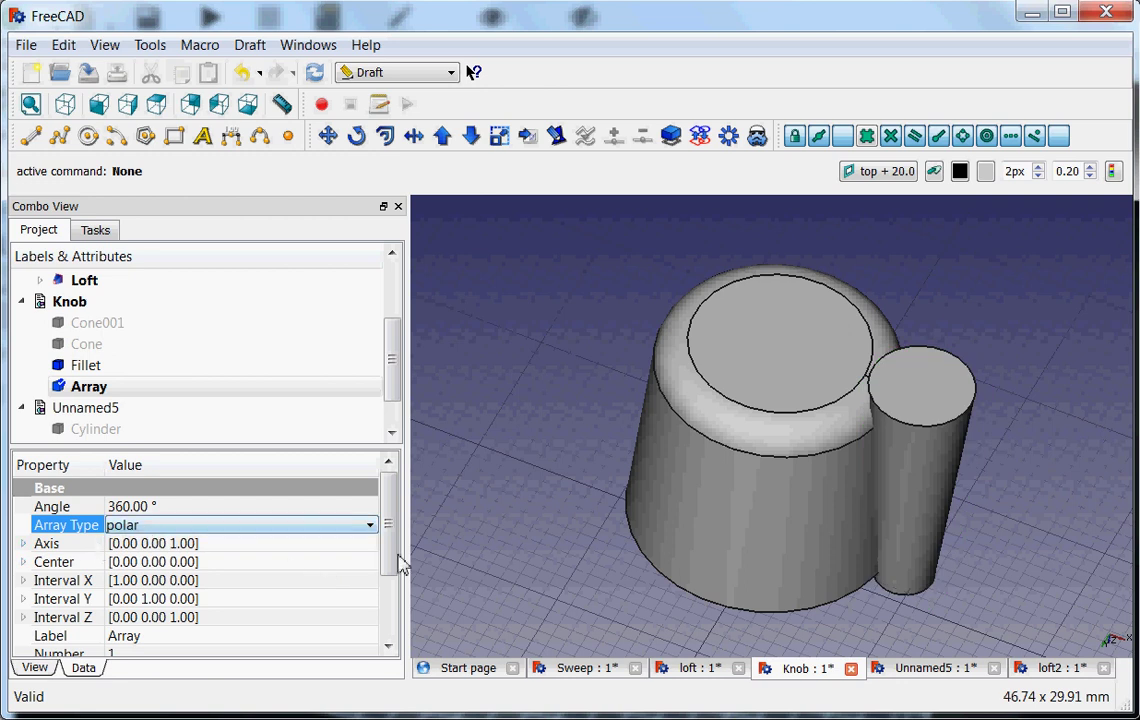
{"action": "left_click_drag", "start_coordinate": [394, 562], "coordinate": [401, 597]}
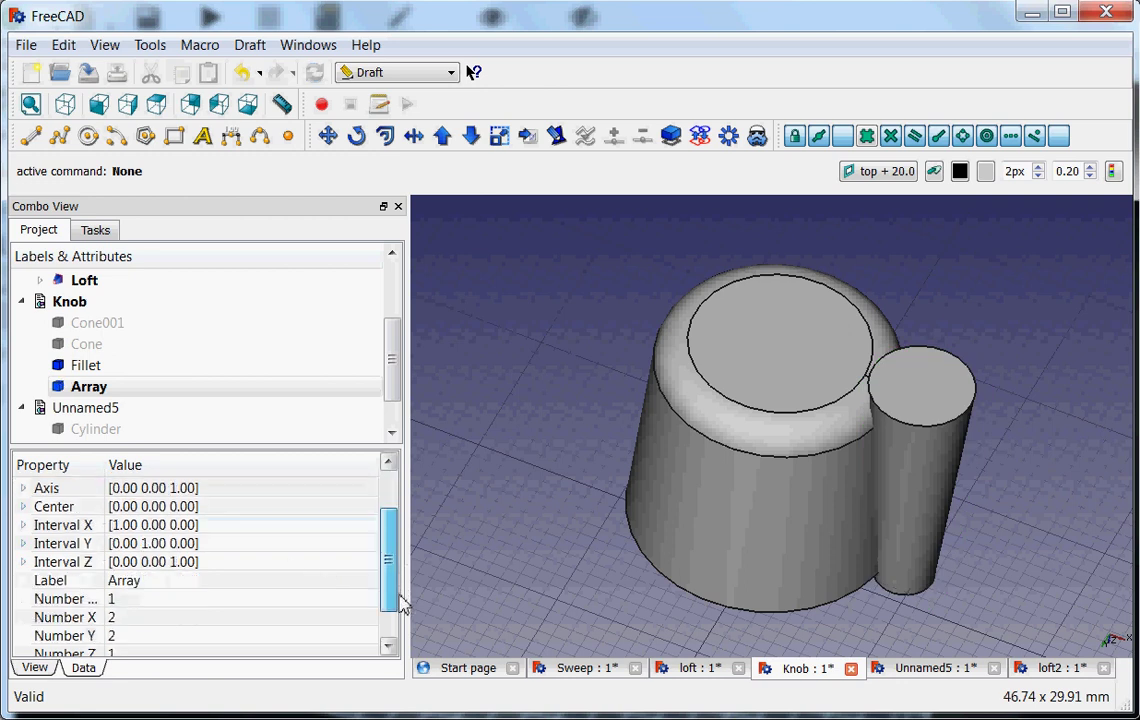
Raise the array's Number Polar to 7 copies around the knob.
{"action": "left_click", "coordinate": [140, 600]}
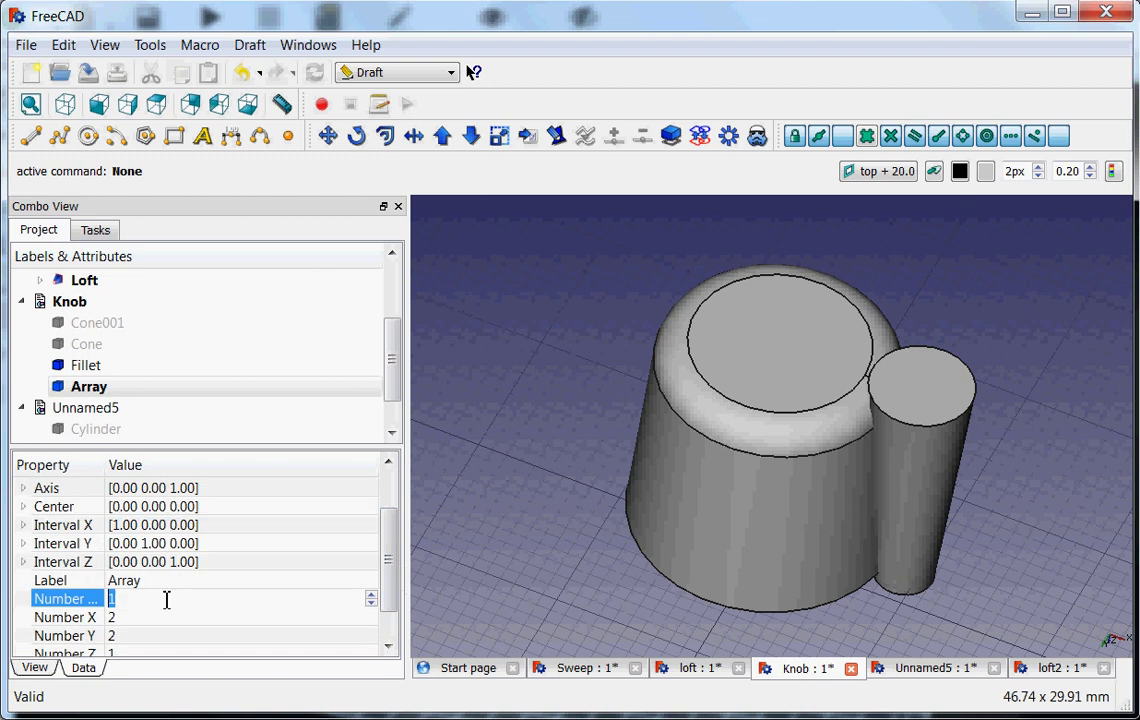
{"action": "left_click", "coordinate": [371, 595]}
{"action": "left_click", "coordinate": [371, 595]}
{"action": "left_click", "coordinate": [371, 595]}
{"action": "left_click", "coordinate": [371, 595]}
{"action": "left_click", "coordinate": [371, 595]}
{"action": "left_click", "coordinate": [371, 595]}
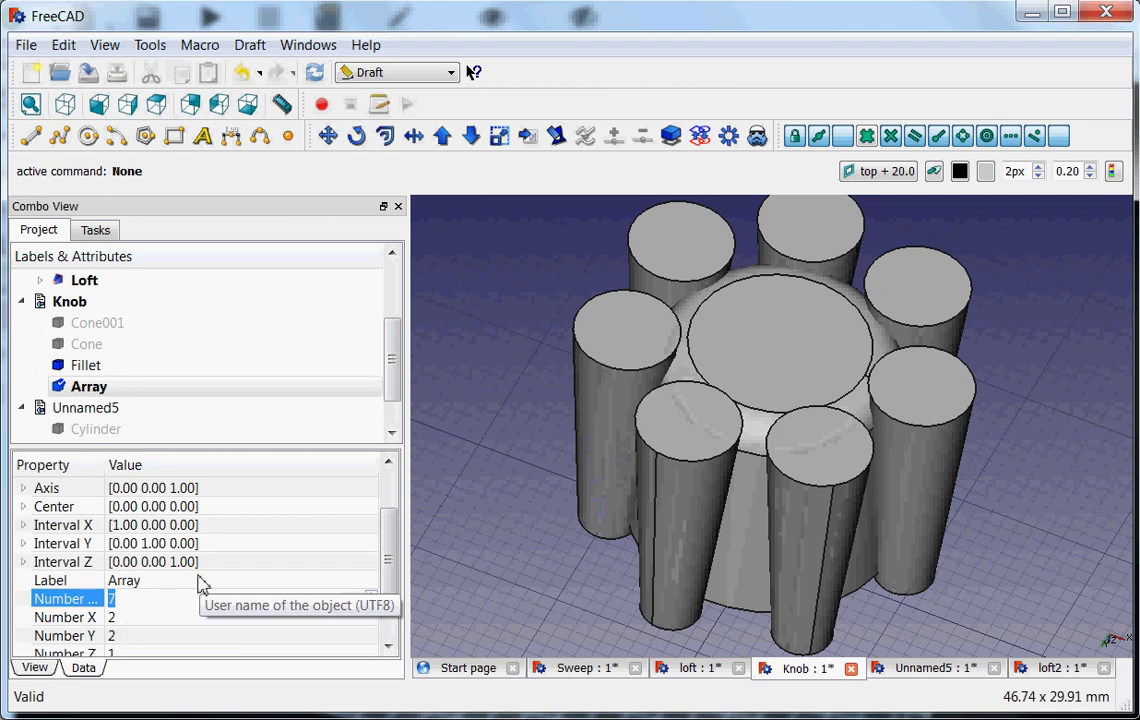
Shift the polar array's centre x to -0.50, checking the cylinder ring from the top view.
{"action": "left_click", "coordinate": [23, 507]}
{"action": "left_click", "coordinate": [133, 528]}
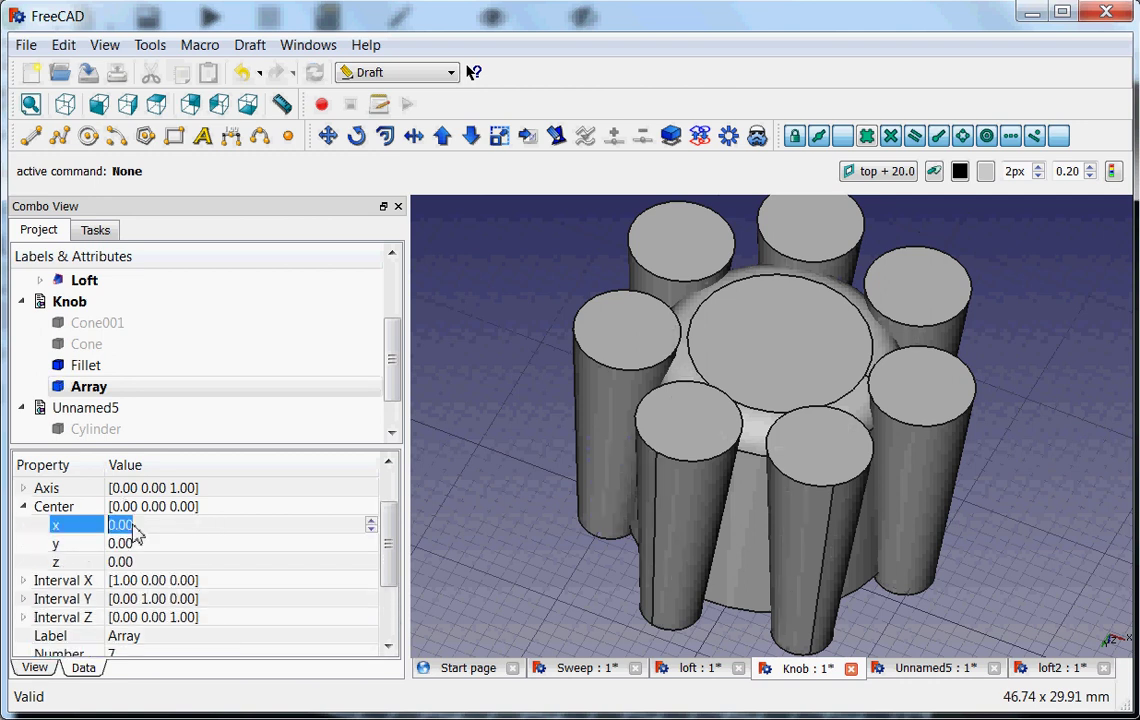
{"action": "left_click", "coordinate": [371, 531]}
{"action": "left_click", "coordinate": [372, 530]}
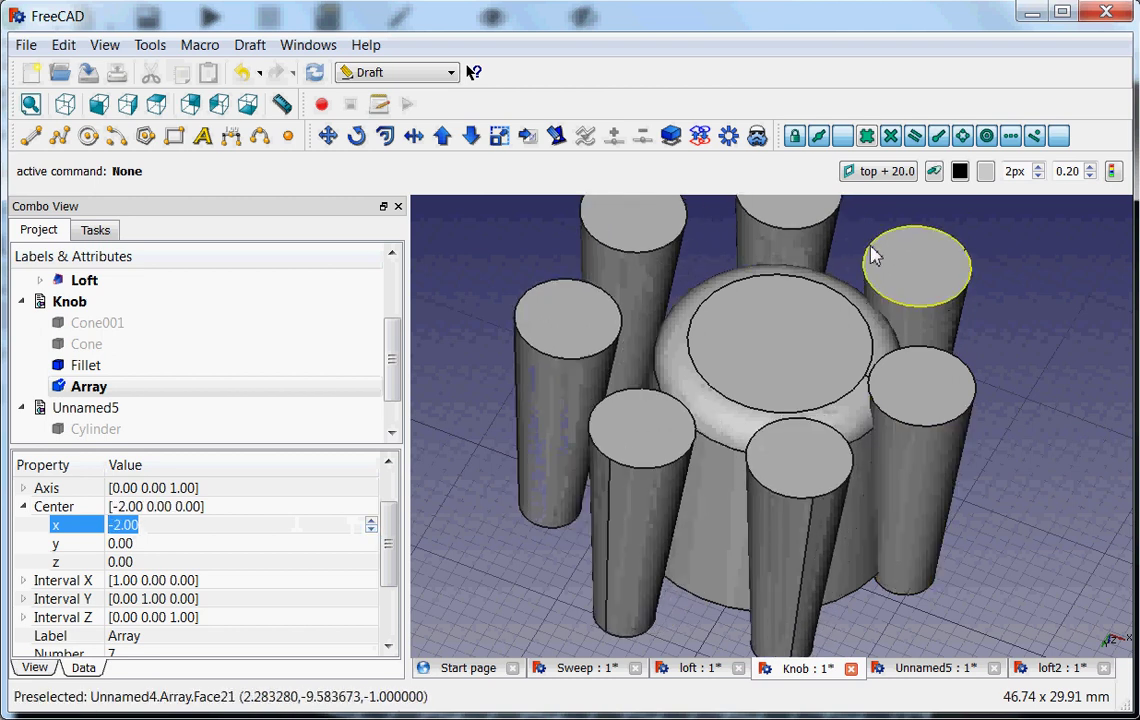
{"action": "left_click", "coordinate": [158, 105]}
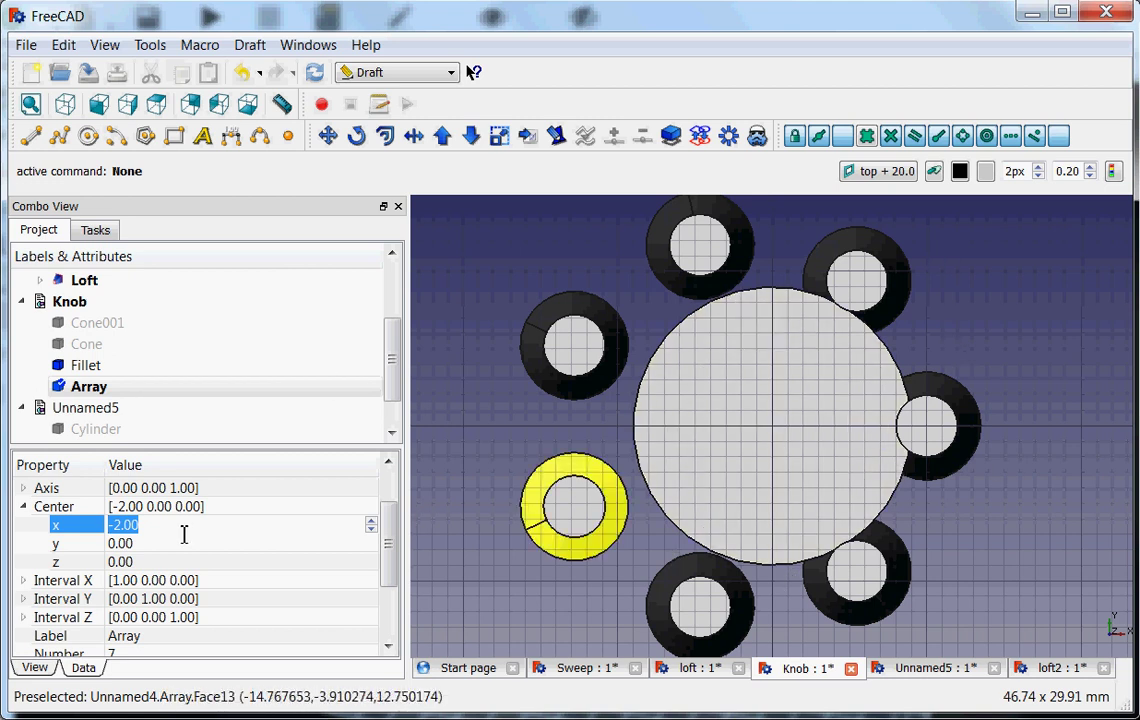
{"action": "left_click", "coordinate": [184, 535]}
{"action": "type", "text": "0.5"}
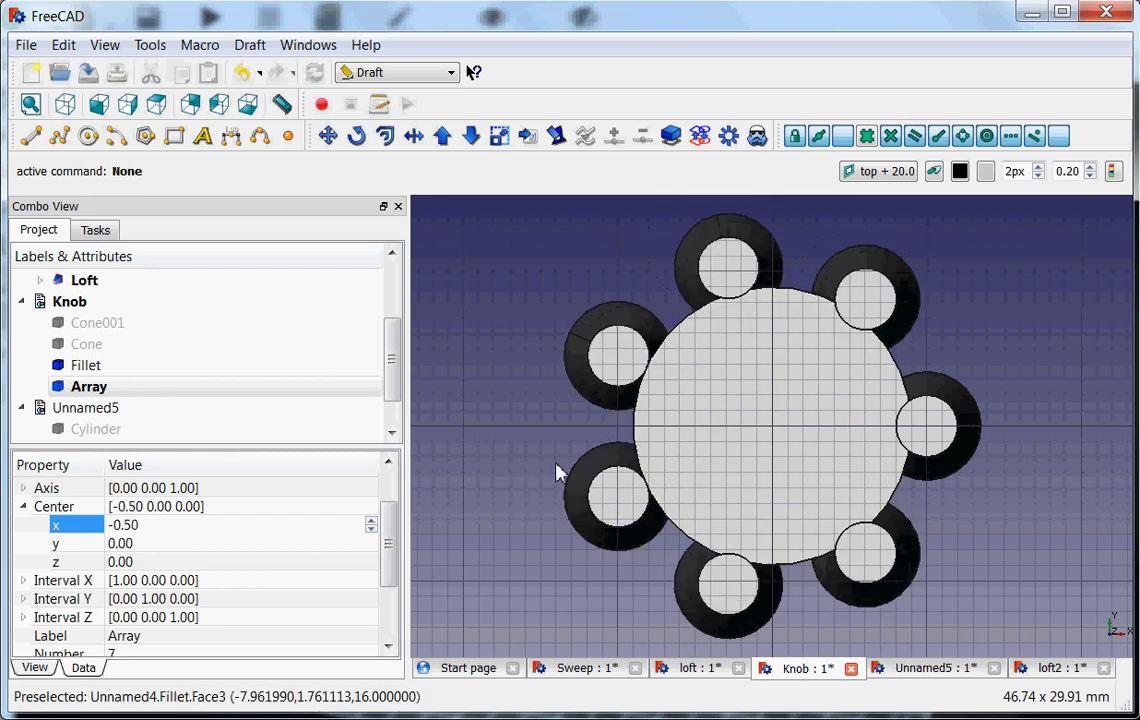
{"action": "middle_click_drag", "start_coordinate": [557, 471], "coordinate": [890, 368]}
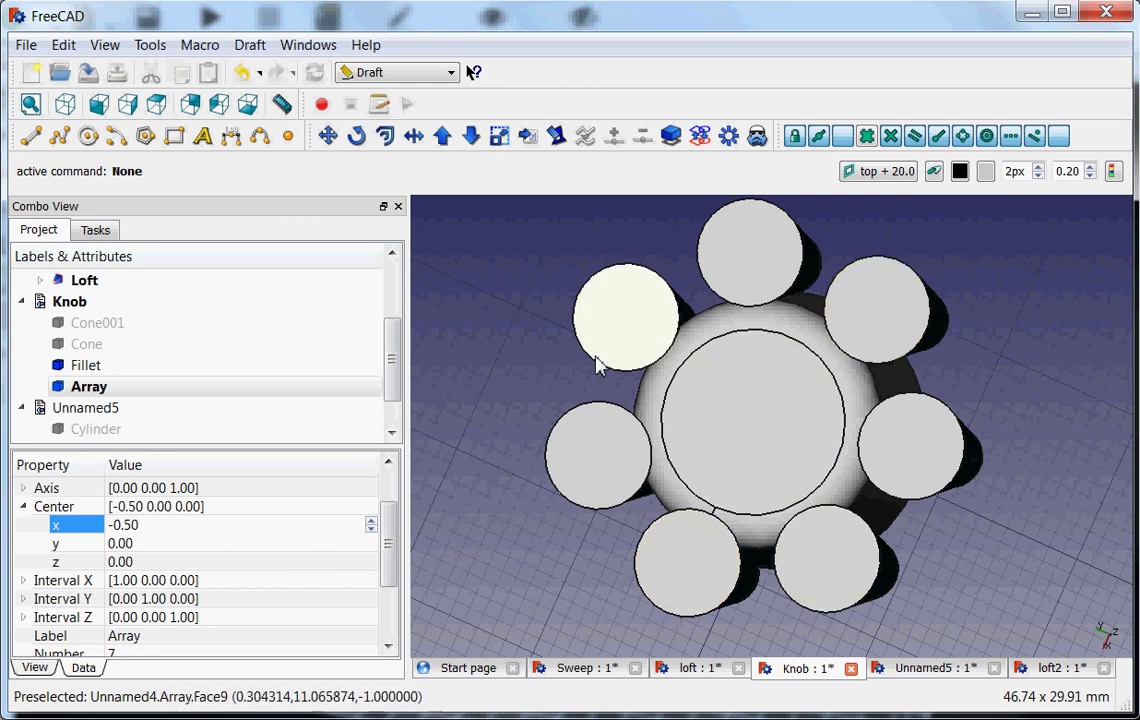
Subtract the Array from the Fillet with a Part Cut to notch the knob's rim.
{"action": "left_click", "coordinate": [82, 366]}
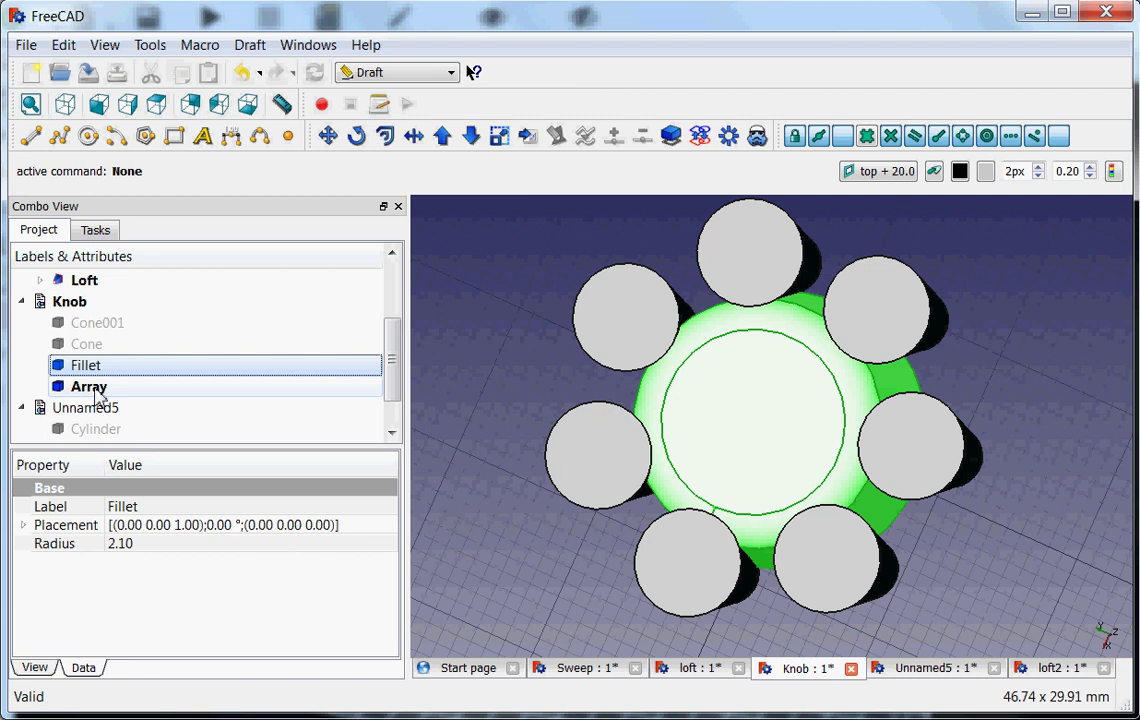
{"action": "left_click", "coordinate": [92, 387], "text": "ctrl"}
{"action": "left_click", "coordinate": [408, 73]}
{"action": "left_click", "coordinate": [382, 250]}
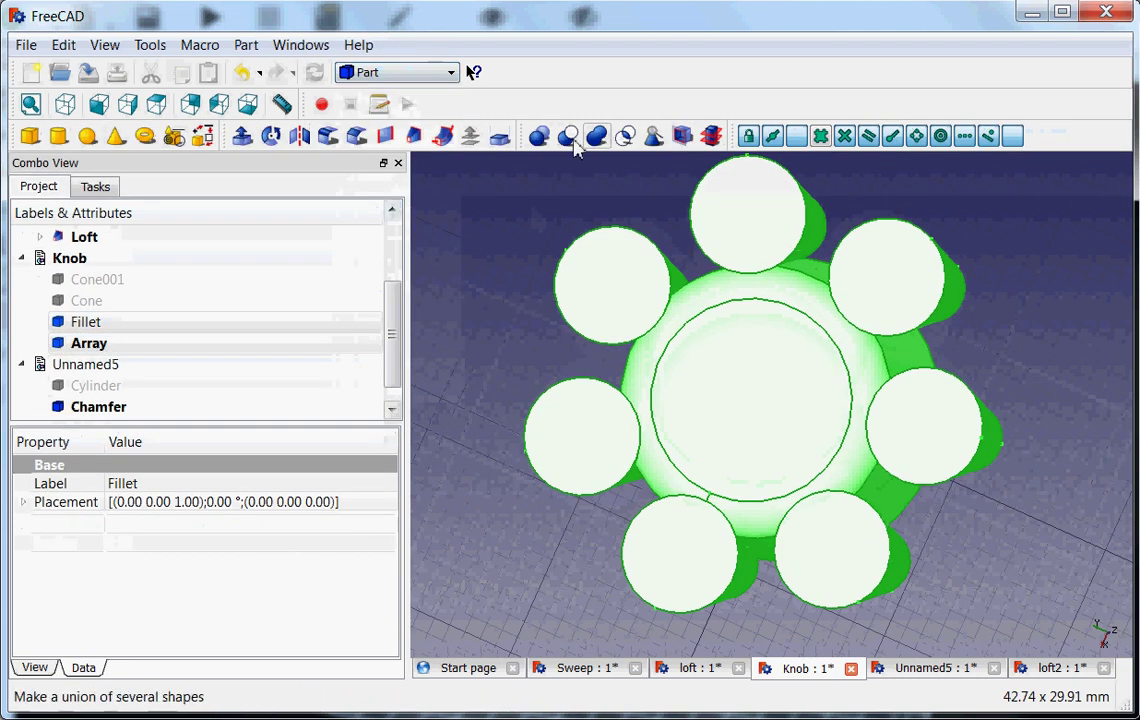
{"action": "left_click", "coordinate": [563, 141]}
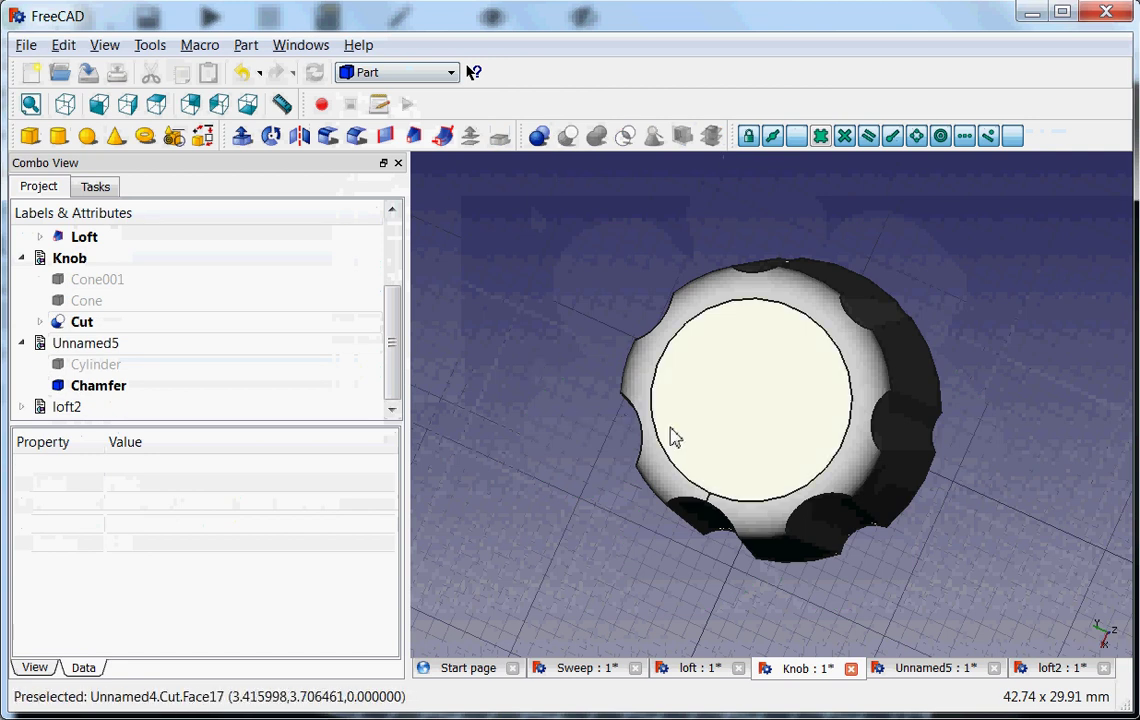
Orbit the knob to a tilted side view and switch to the Sketcher workbench.
{"action": "middle_click_drag", "start_coordinate": [674, 433], "coordinate": [700, 405]}
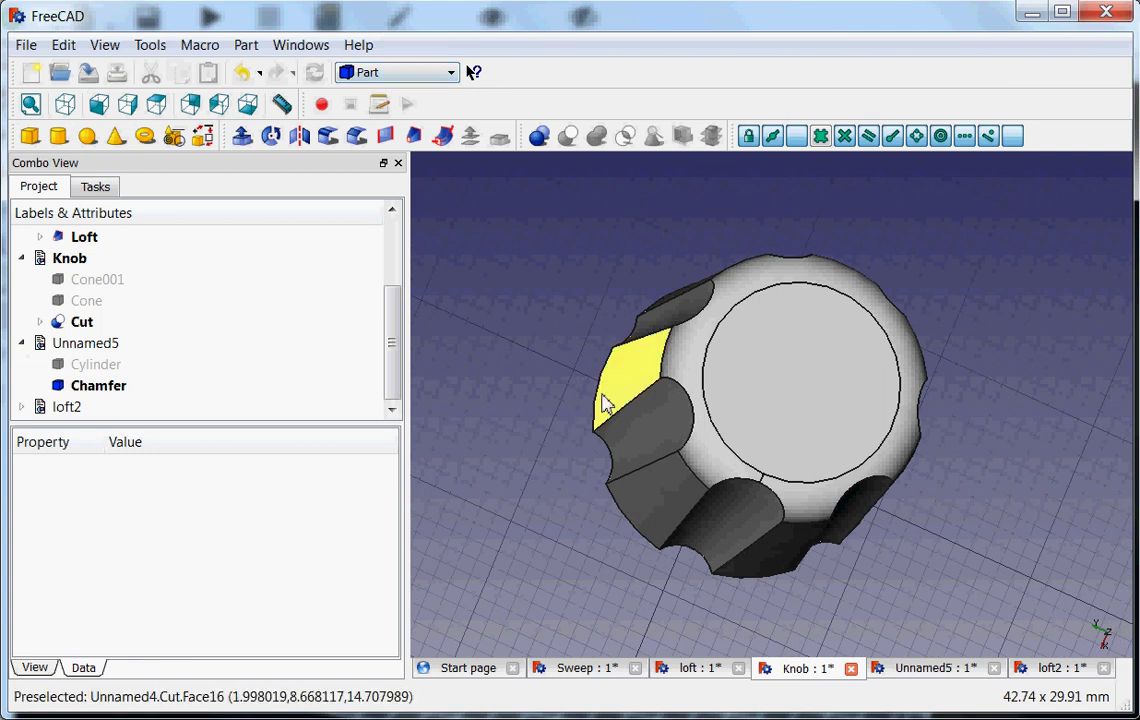
{"action": "left_click", "coordinate": [387, 75]}
{"action": "left_click", "coordinate": [385, 342]}
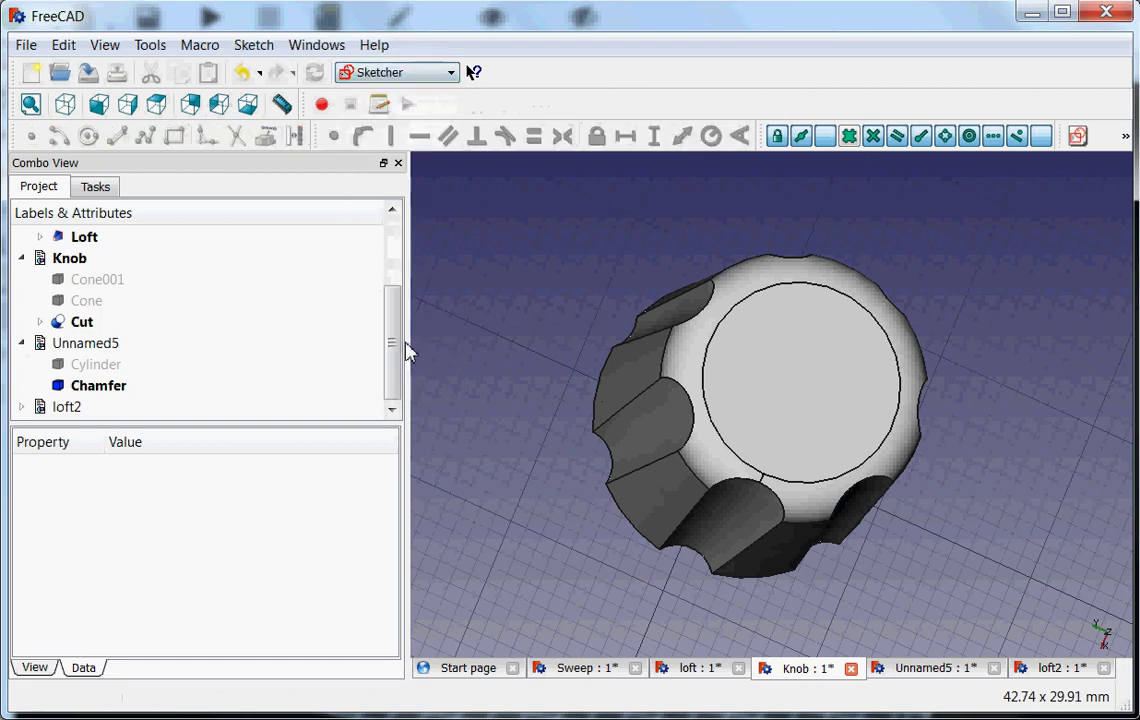
Create a new sketch on the knob's top face, close it, then reopen it for editing.
{"action": "left_click", "coordinate": [809, 407]}
{"action": "left_click", "coordinate": [1077, 135]}
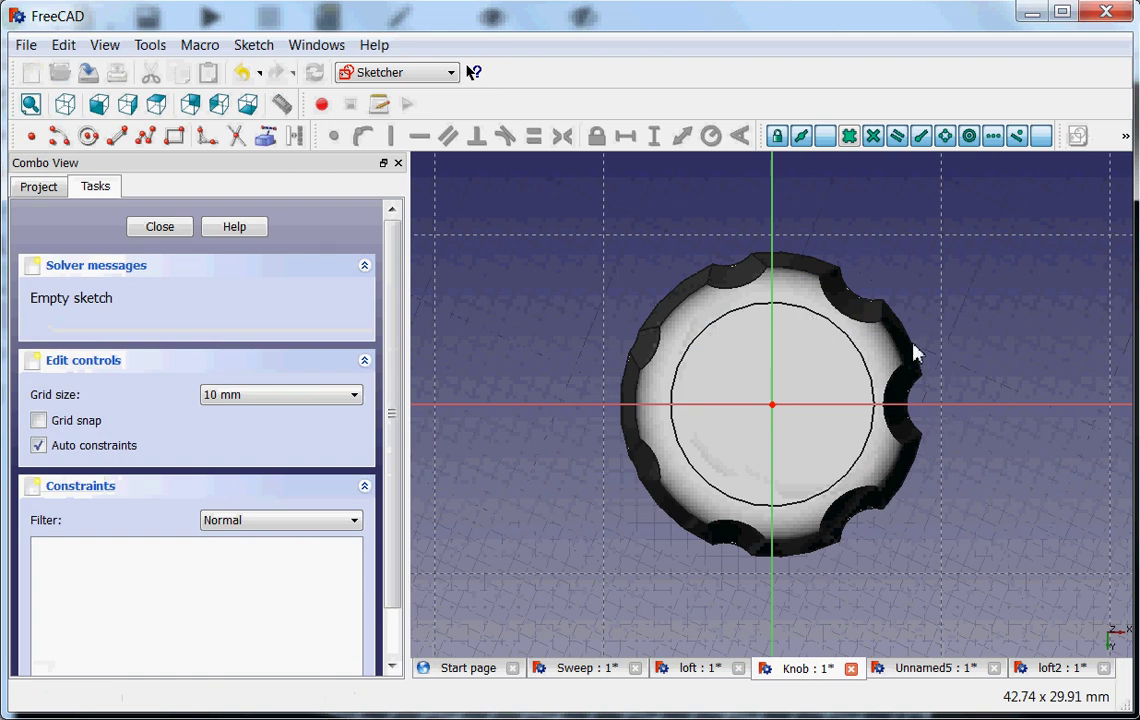
{"action": "left_click", "coordinate": [268, 139]}
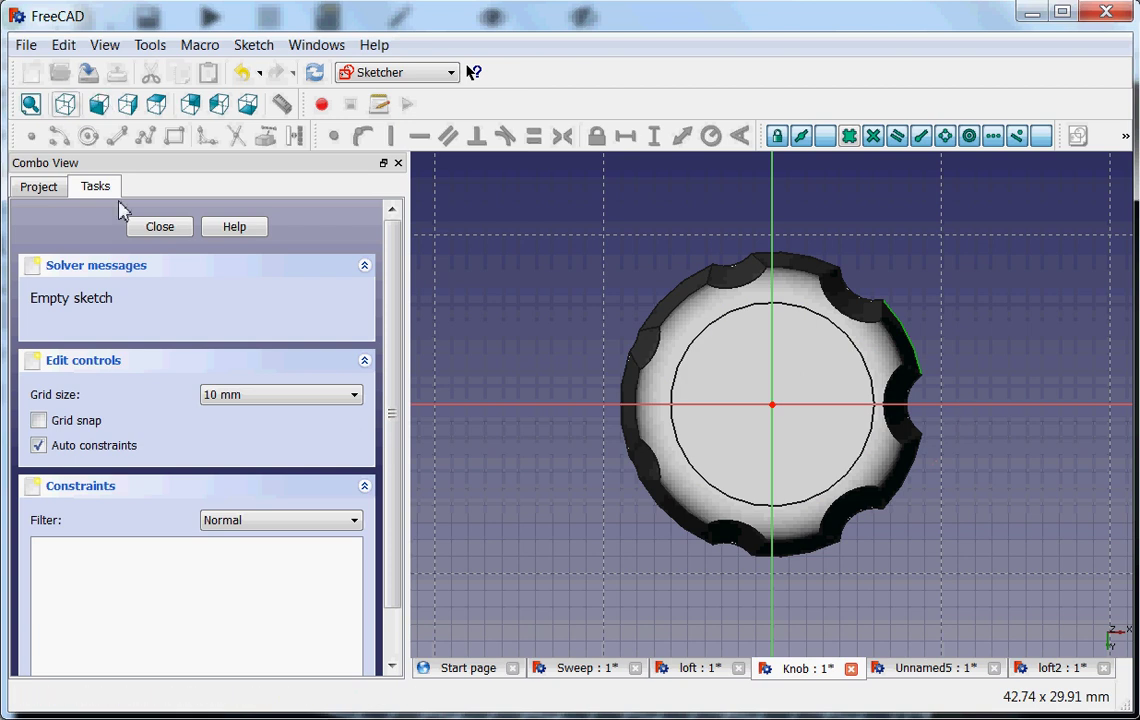
{"action": "left_click", "coordinate": [161, 229]}
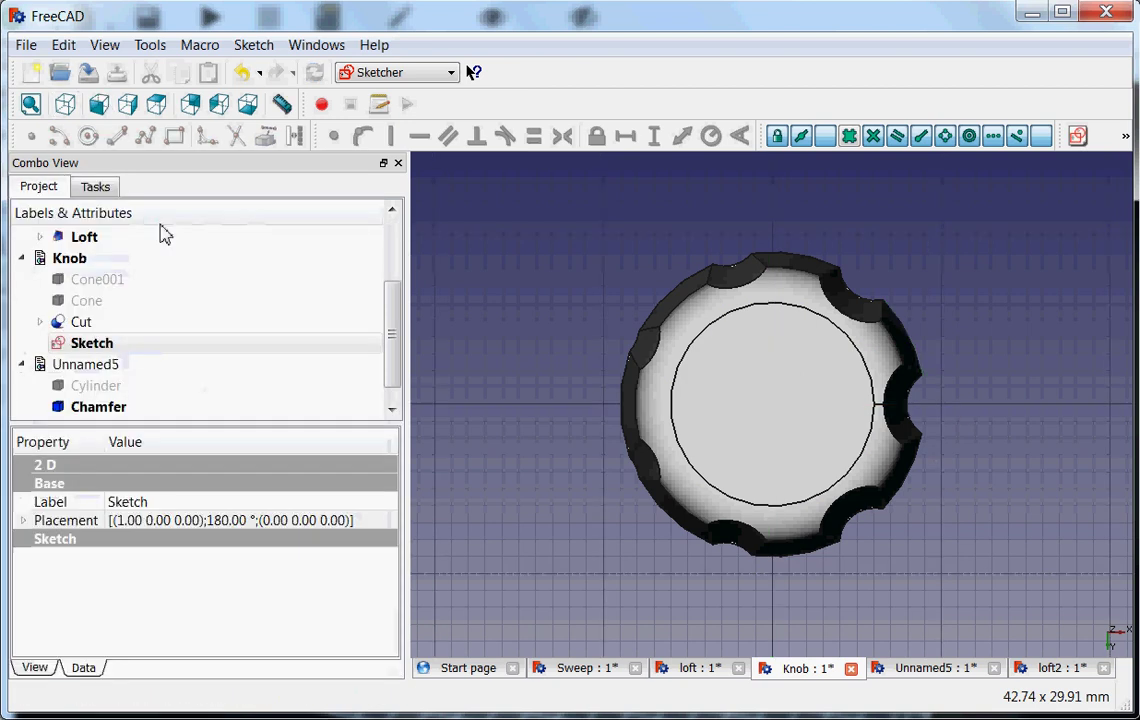
{"action": "double_click", "coordinate": [95, 343]}
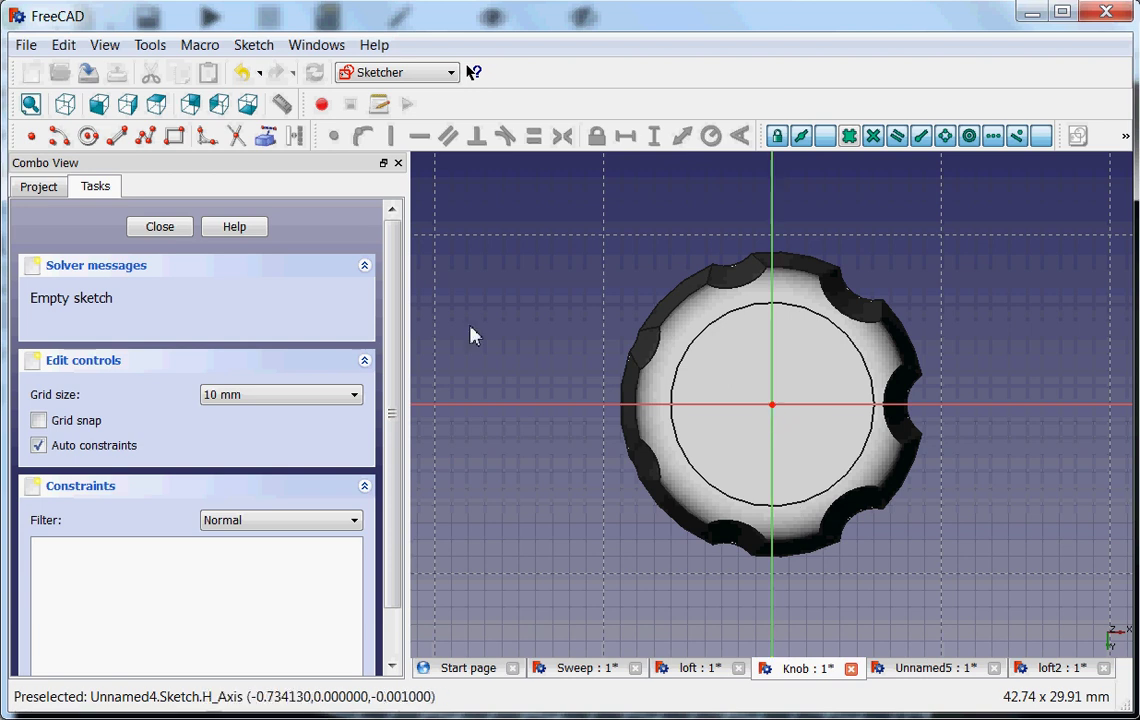
Return to the Part workbench and close the sketch editing task.
{"action": "left_click", "coordinate": [449, 72]}
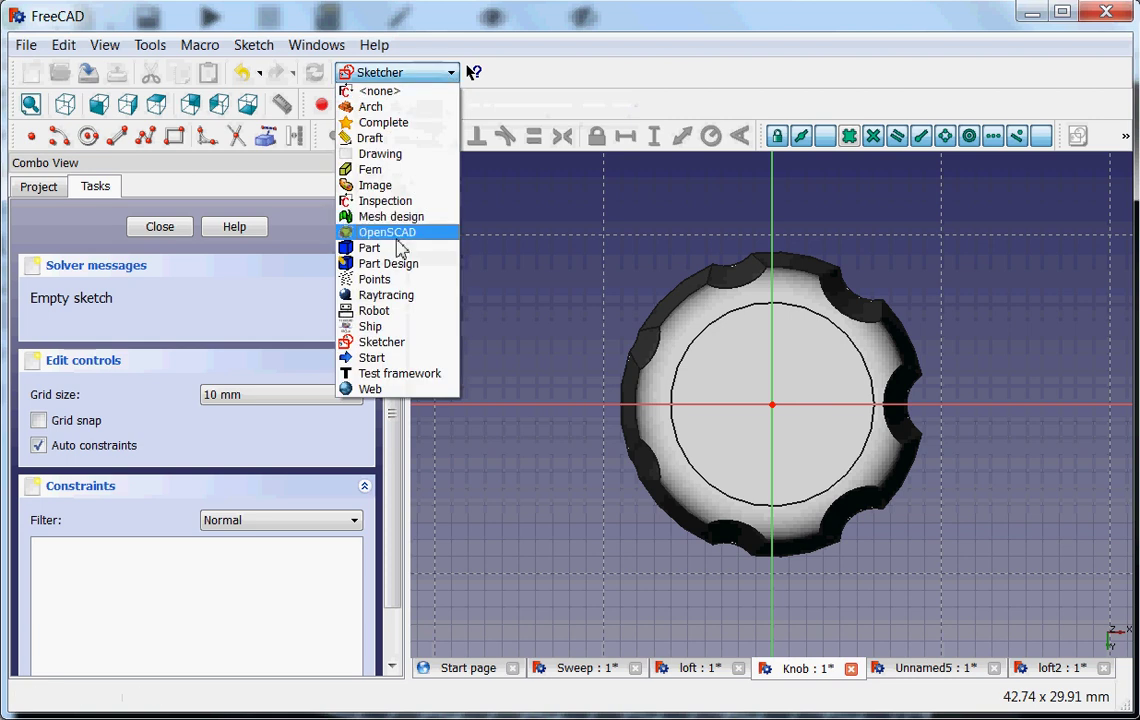
{"action": "left_click", "coordinate": [385, 247]}
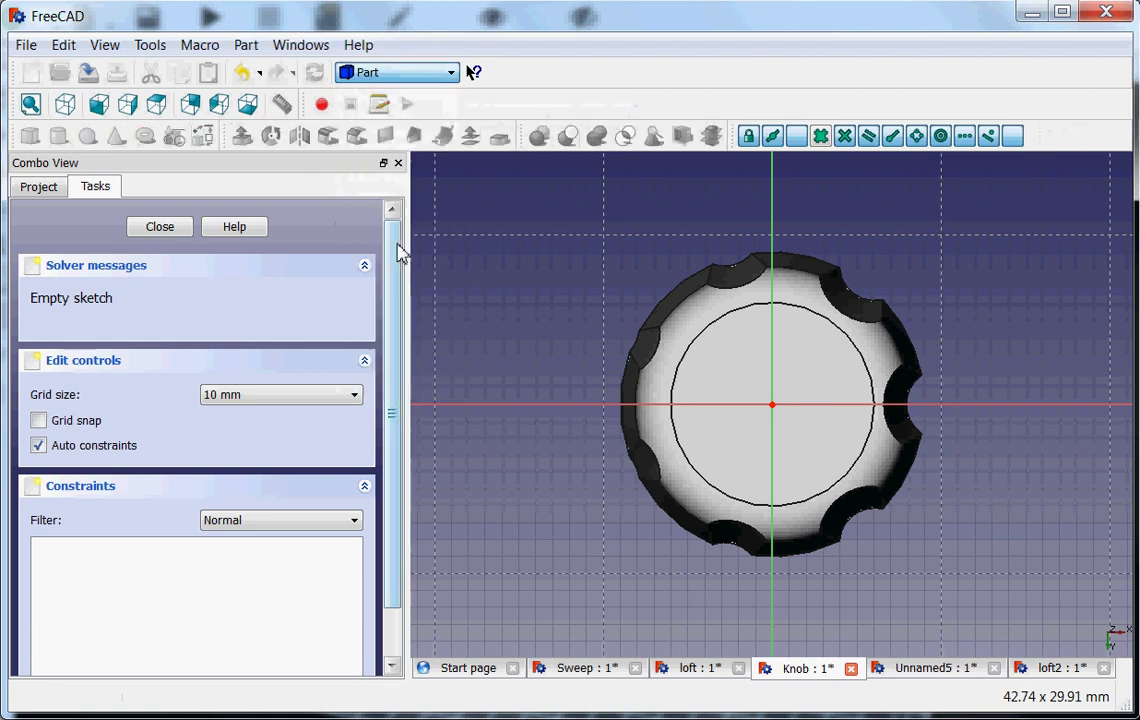
{"action": "left_click", "coordinate": [142, 228]}
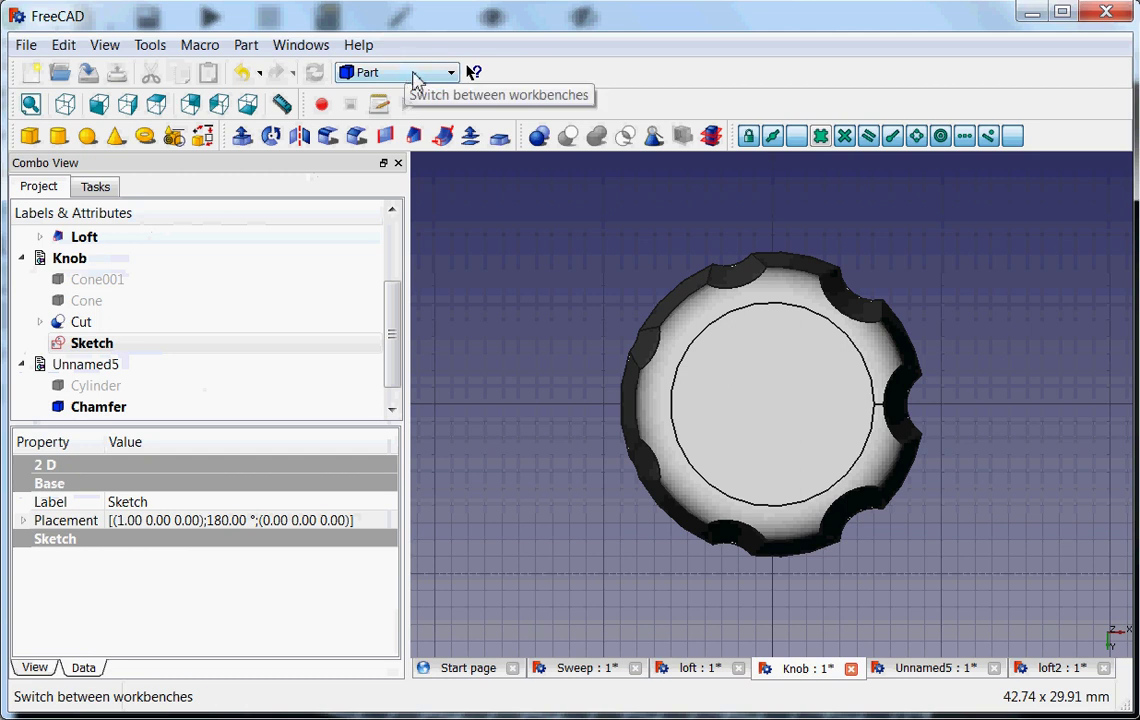
Set the 3D view to Blender navigation and orbit to show the knob's fluted sides.
{"action": "left_click", "coordinate": [88, 344]}
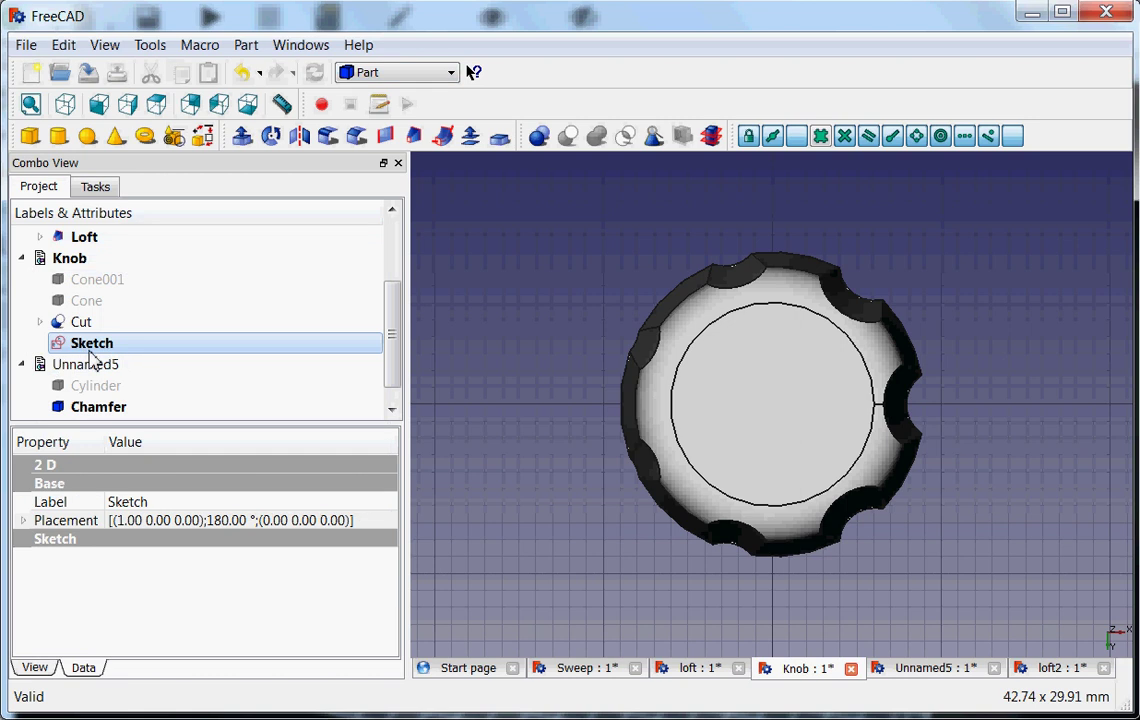
{"action": "left_click_drag", "start_coordinate": [399, 341], "coordinate": [390, 313]}
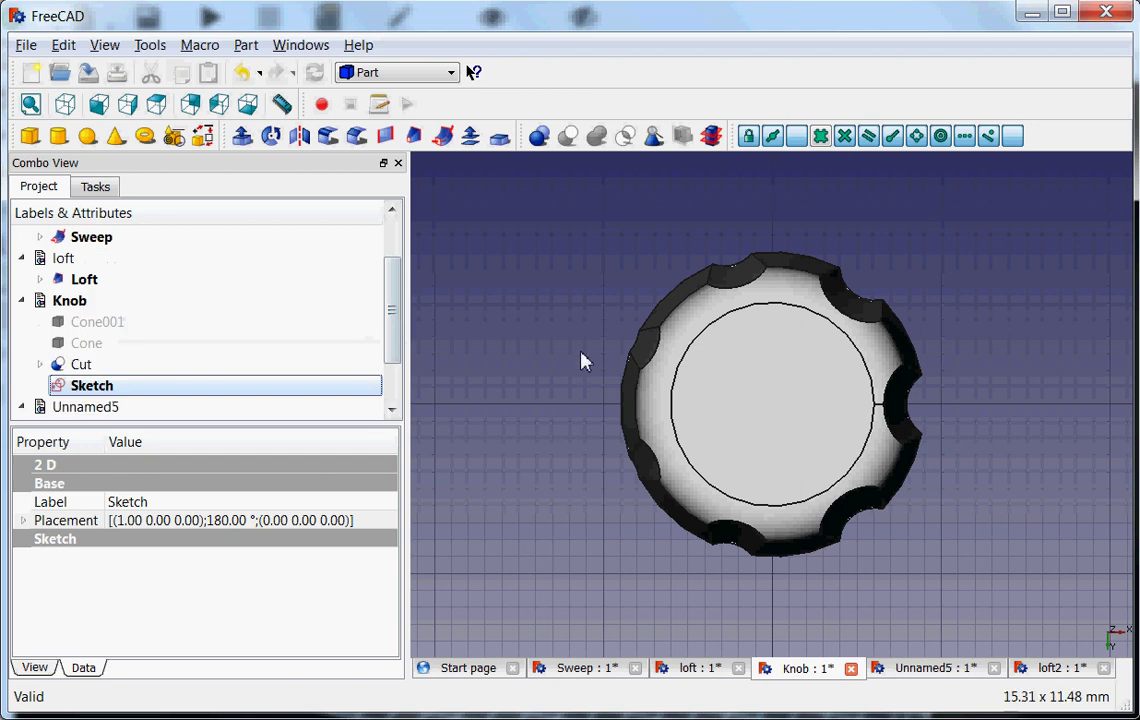
{"action": "left_click", "coordinate": [634, 545]}
{"action": "right_click", "coordinate": [634, 543]}
{"action": "mouse_move", "coordinate": [758, 657]}
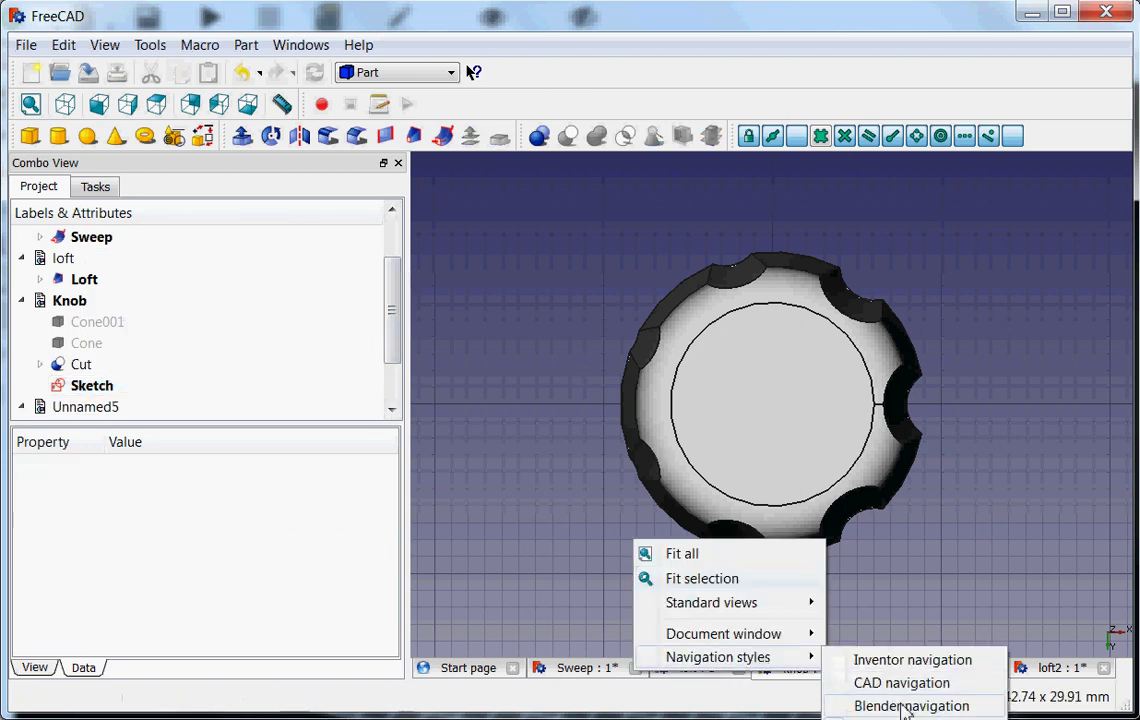
{"action": "left_click", "coordinate": [906, 706]}
{"action": "right_click", "coordinate": [962, 470]}
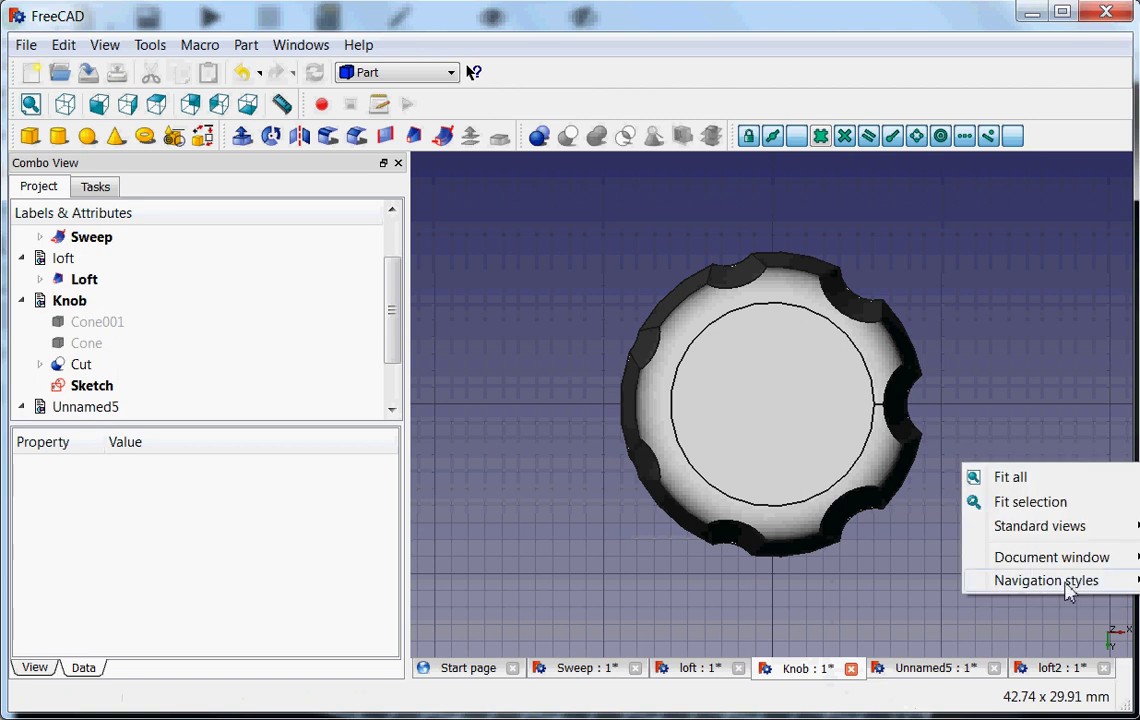
{"action": "left_click", "coordinate": [788, 492]}
{"action": "middle_click_drag", "start_coordinate": [763, 377], "coordinate": [553, 420]}
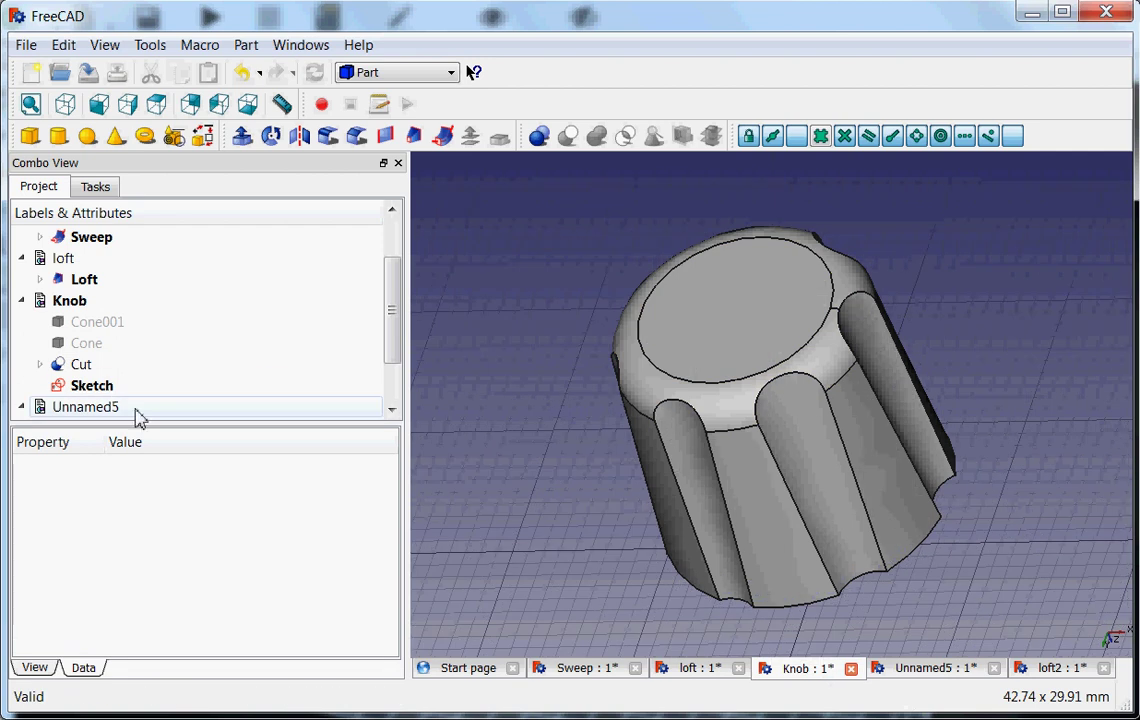
Show the Cone's 16 mm height and 8/9 mm radii, and expand Cut to its Fillet and Array.
{"action": "left_click", "coordinate": [100, 344]}
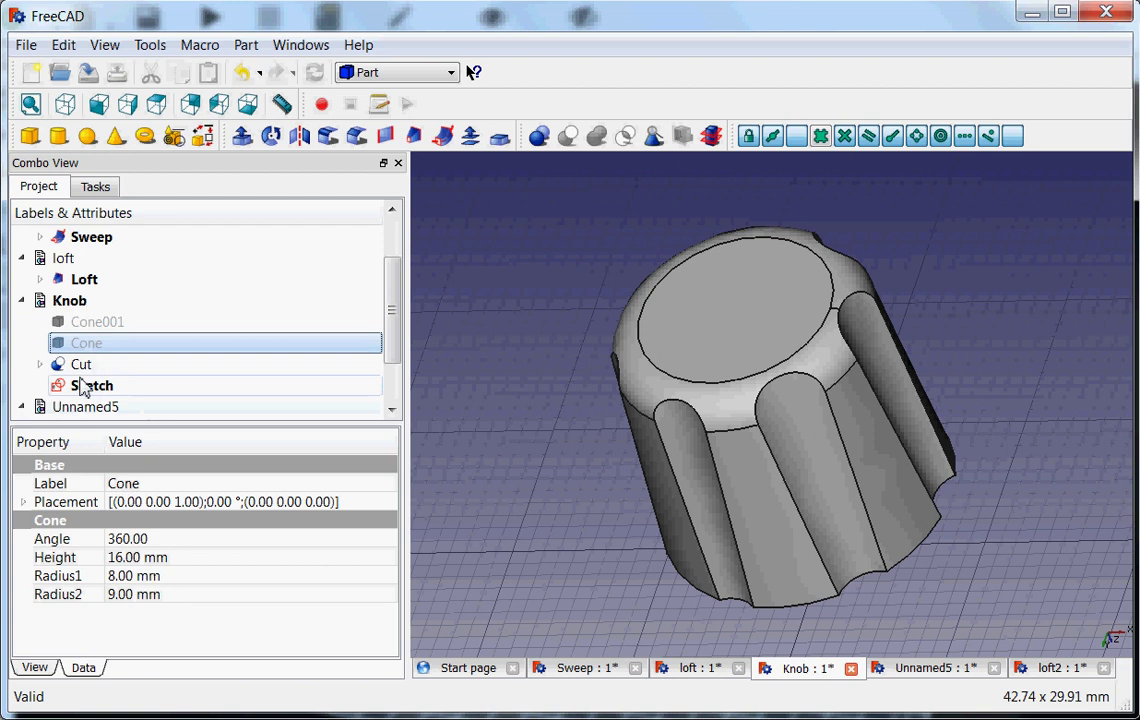
{"action": "left_click", "coordinate": [39, 366]}
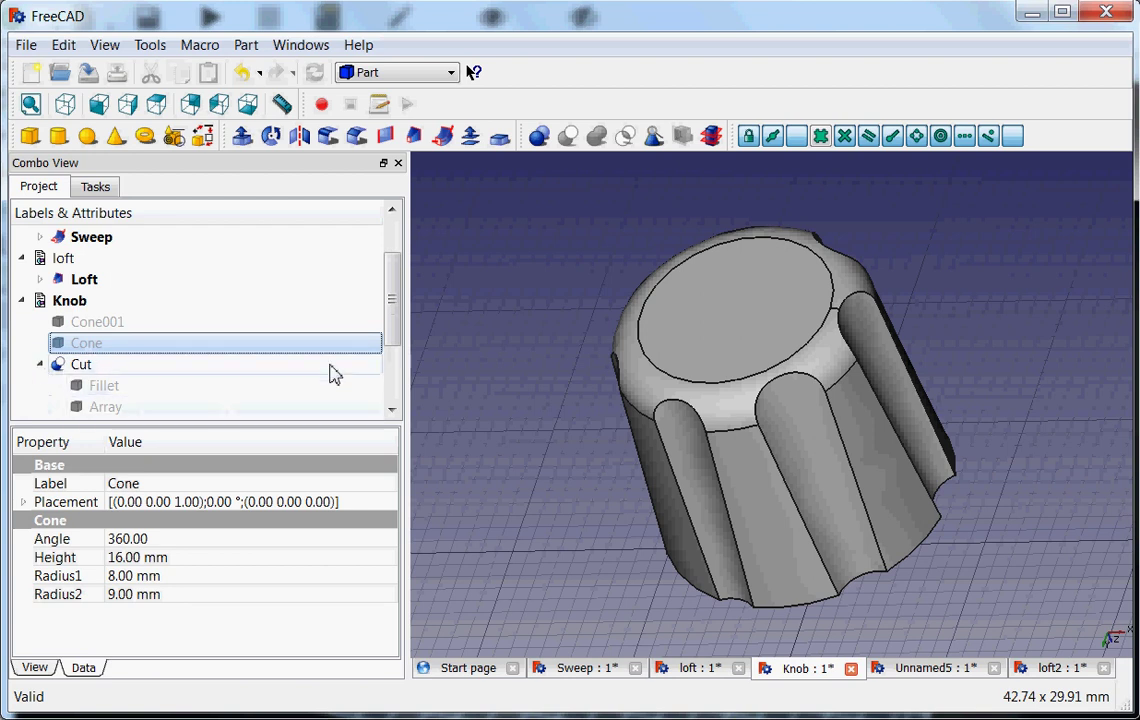
{"action": "left_click_drag", "start_coordinate": [392, 335], "coordinate": [400, 377]}
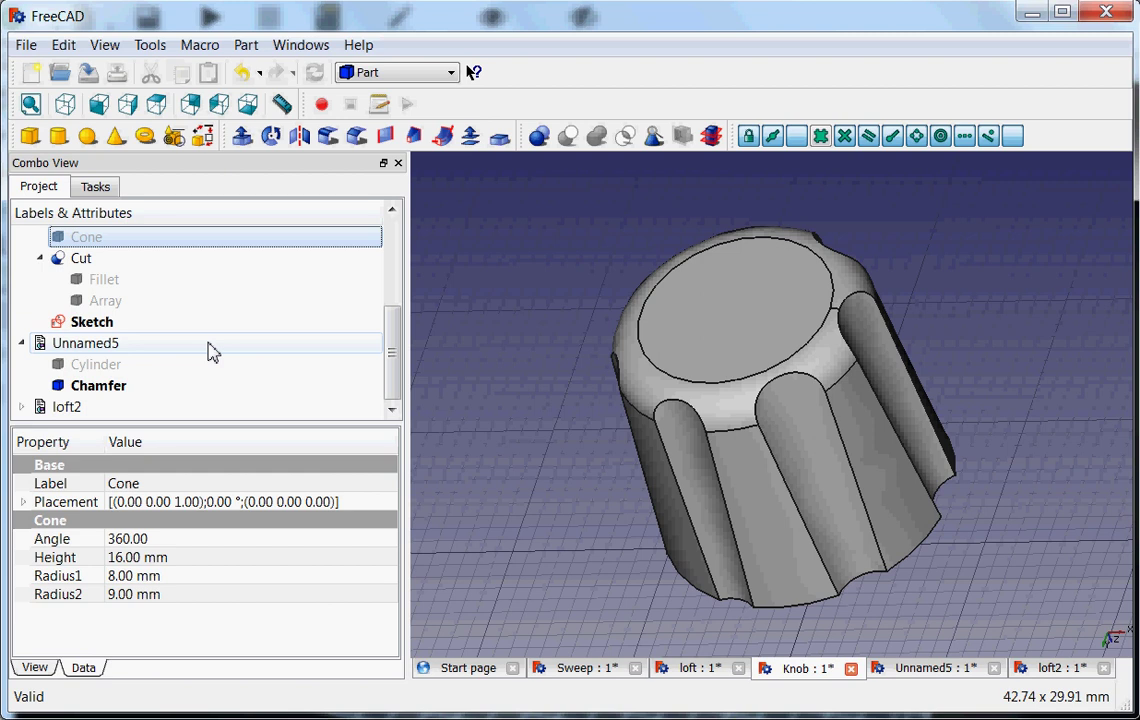
Switch to the Draft workbench and create a rectangular array of the Cone.
{"action": "left_click", "coordinate": [412, 79]}
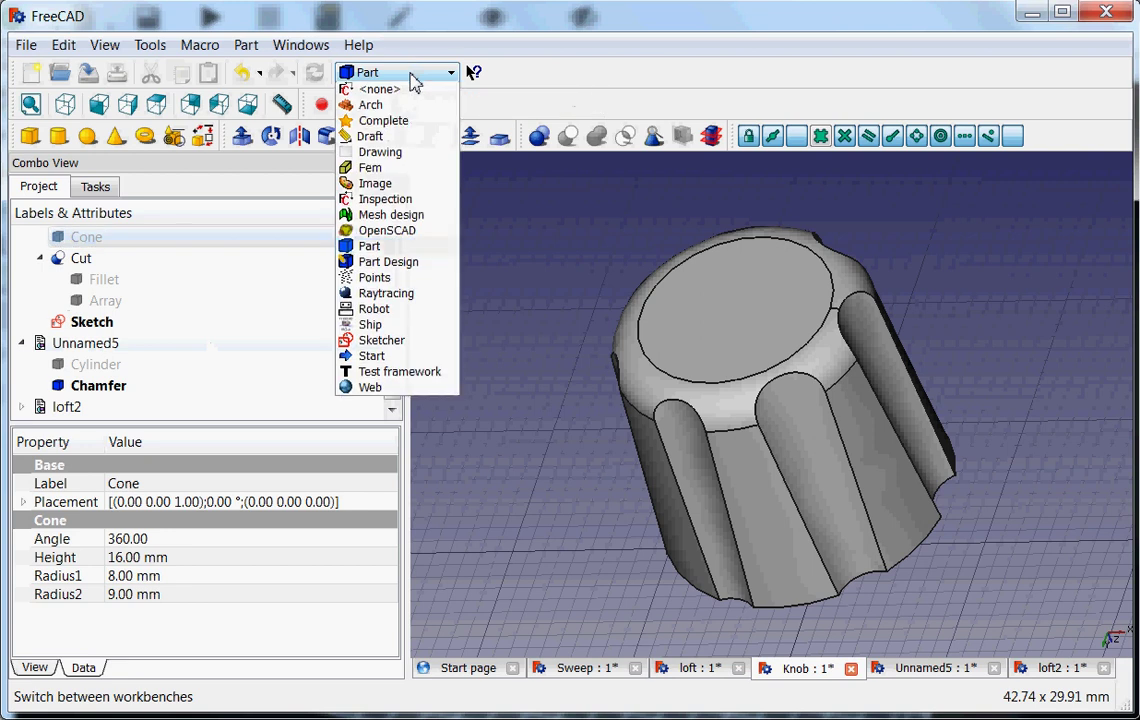
{"action": "left_click", "coordinate": [403, 249]}
{"action": "left_click", "coordinate": [410, 73]}
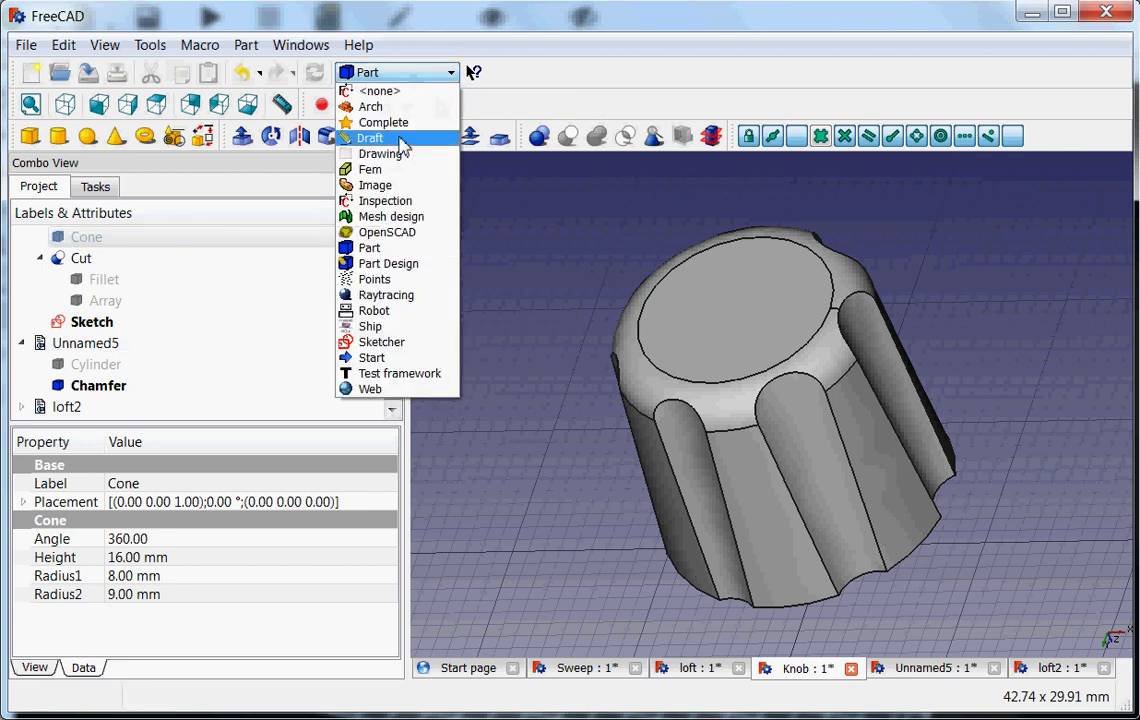
{"action": "left_click", "coordinate": [401, 142]}
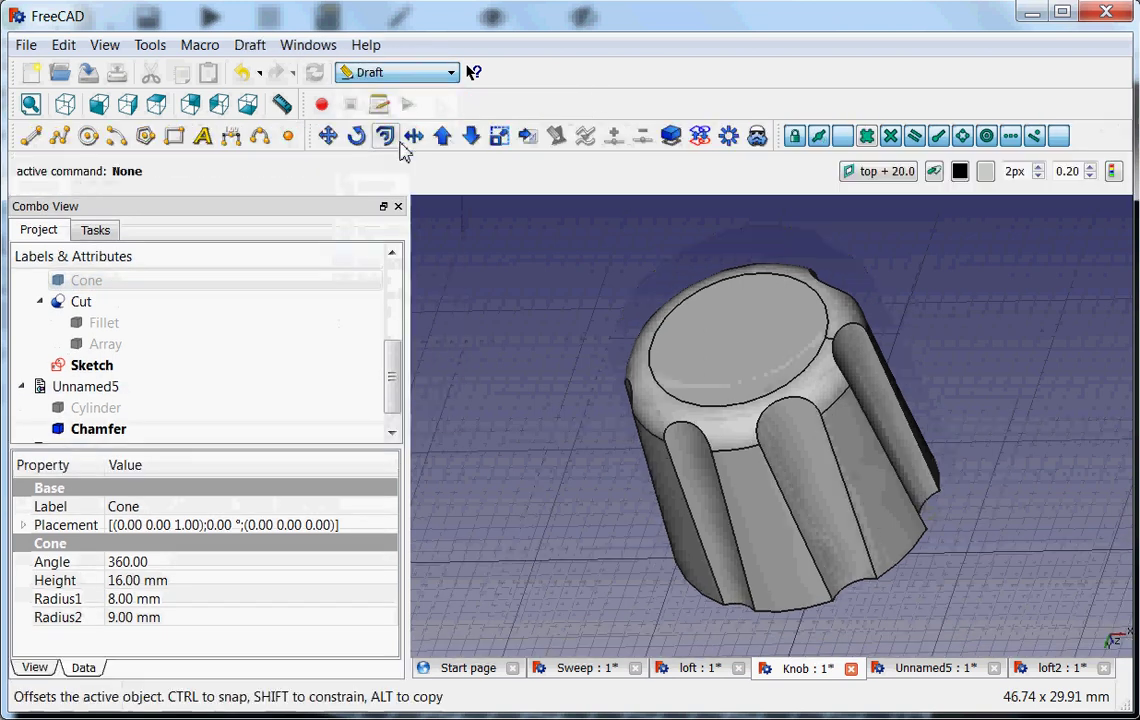
{"action": "left_click", "coordinate": [729, 137]}
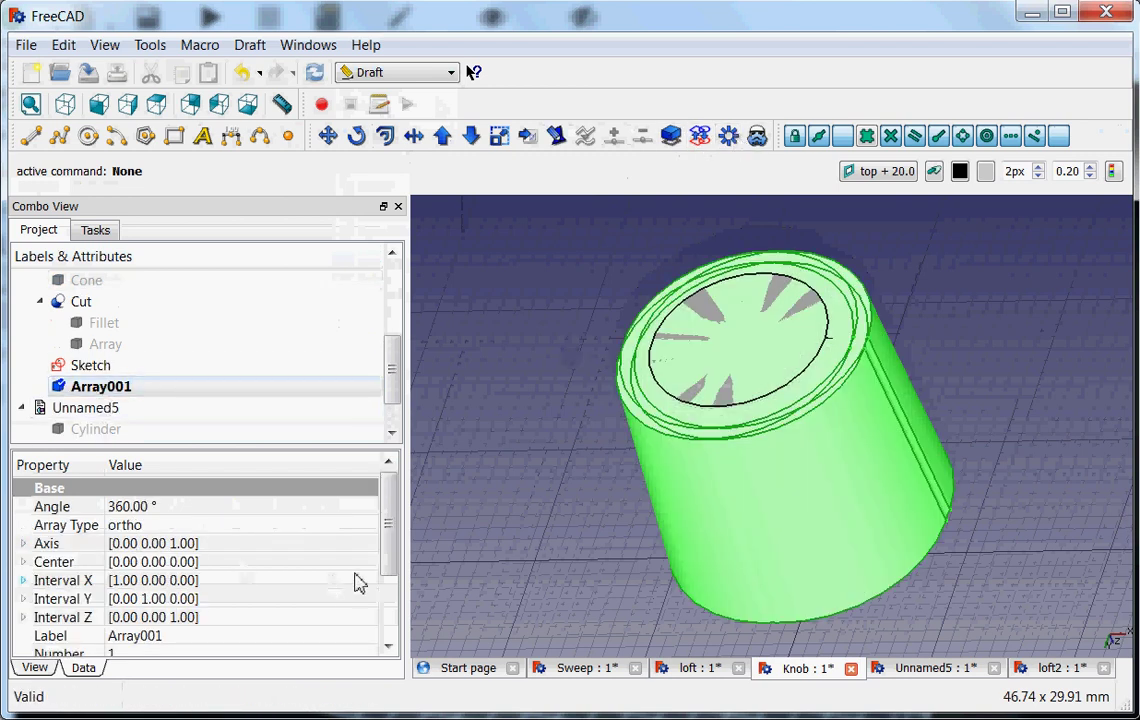
Set the array's Interval X x and Interval Y y values both to 20.
{"action": "left_click_drag", "start_coordinate": [390, 563], "coordinate": [398, 620]}
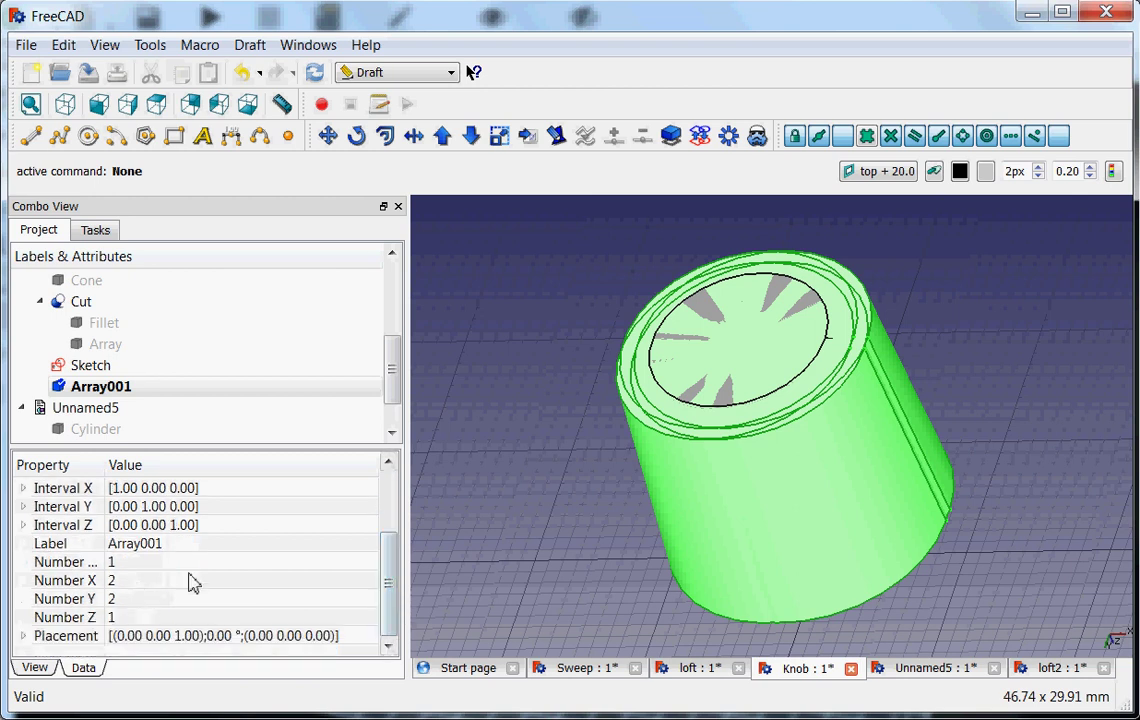
{"action": "left_click", "coordinate": [24, 507]}
{"action": "left_click", "coordinate": [150, 543]}
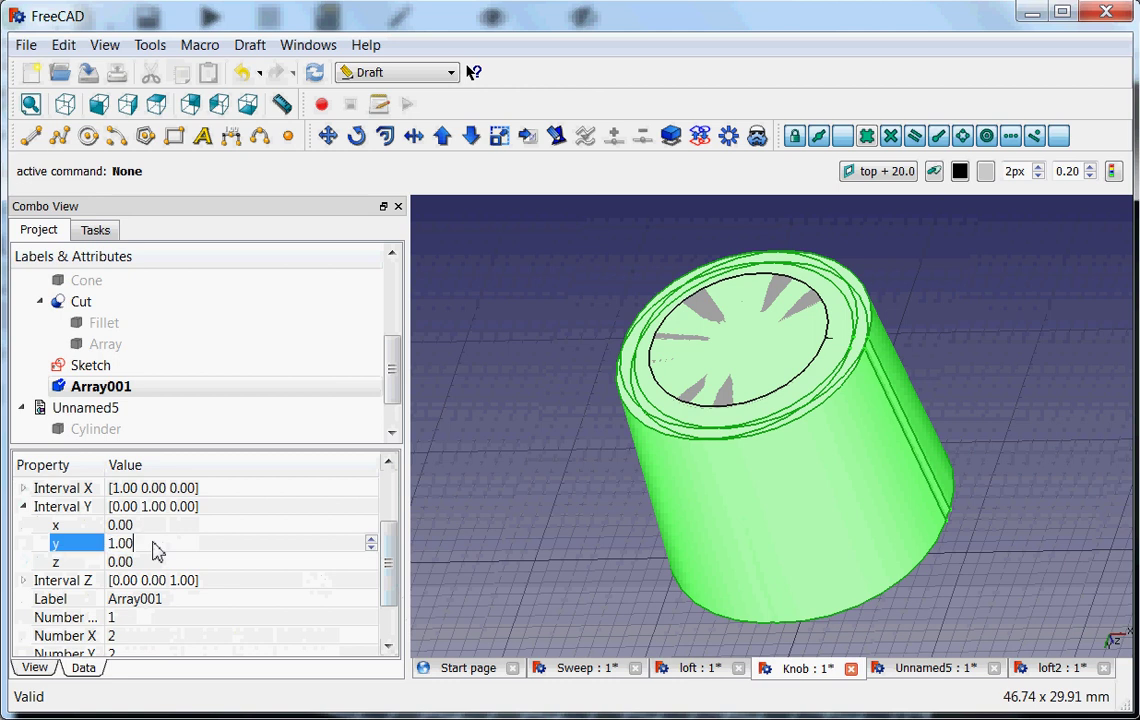
{"action": "left_click_drag", "start_coordinate": [137, 543], "coordinate": [98, 541]}
{"action": "type", "text": "10"}
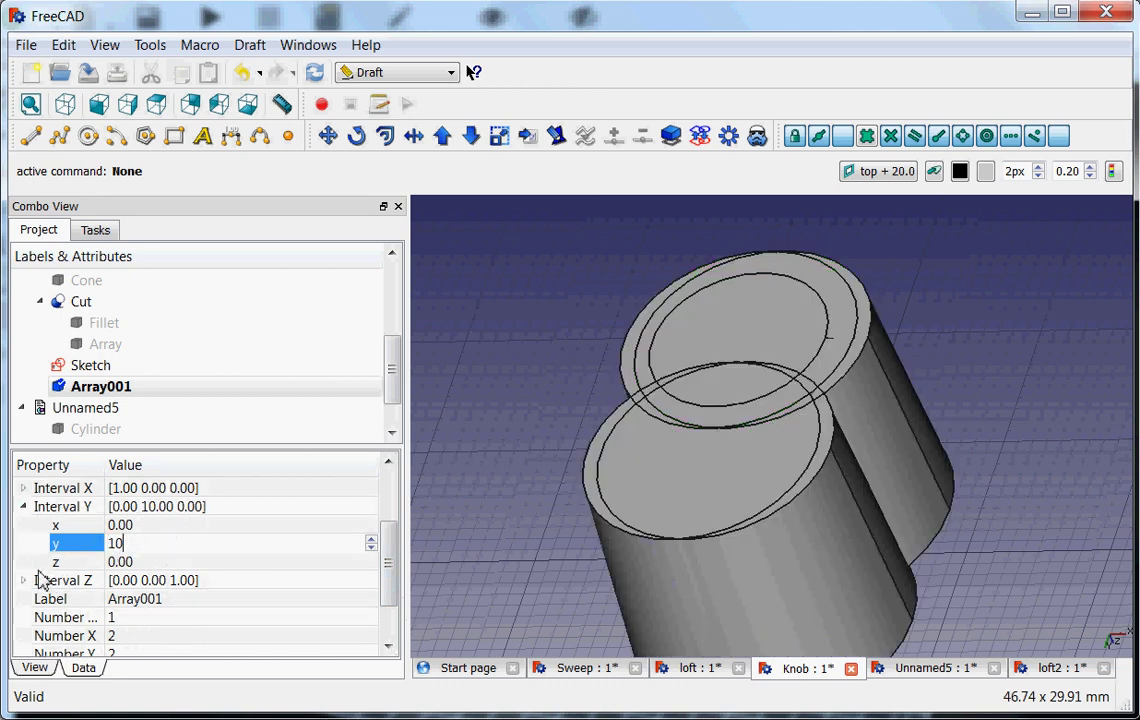
{"action": "left_click", "coordinate": [24, 489]}
{"action": "left_click", "coordinate": [149, 515]}
{"action": "key", "text": "BackSpace"}
{"action": "key", "text": "BackSpace"}
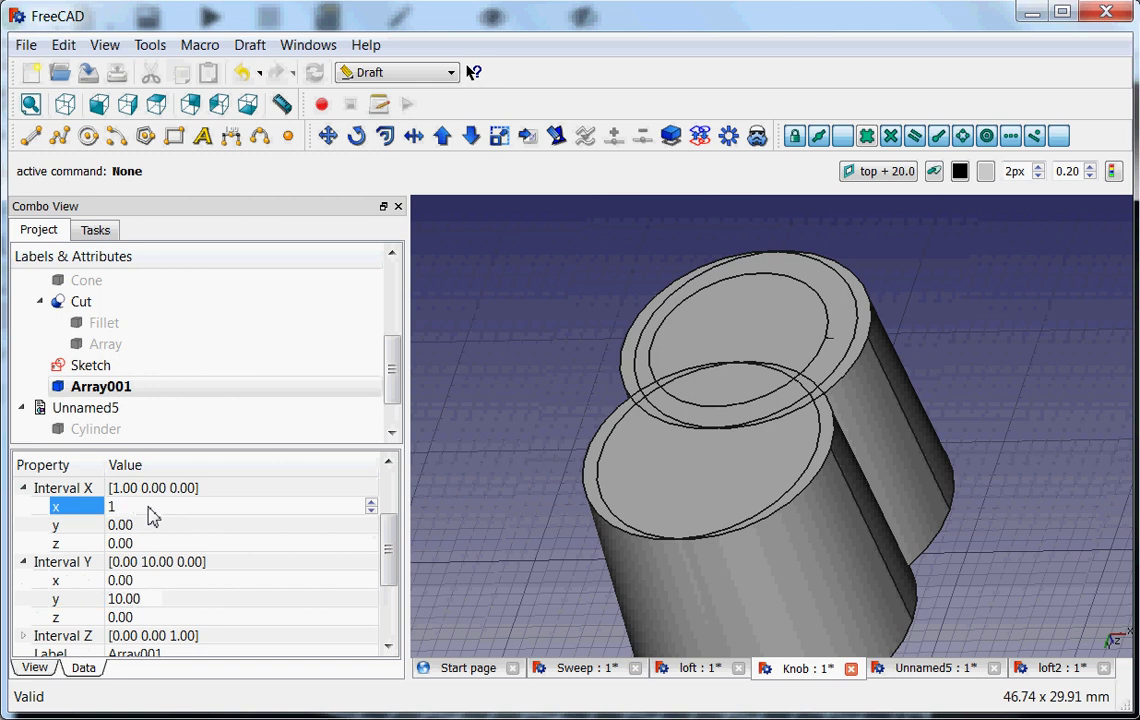
{"action": "key", "text": "BackSpace"}
{"action": "type", "text": "10"}
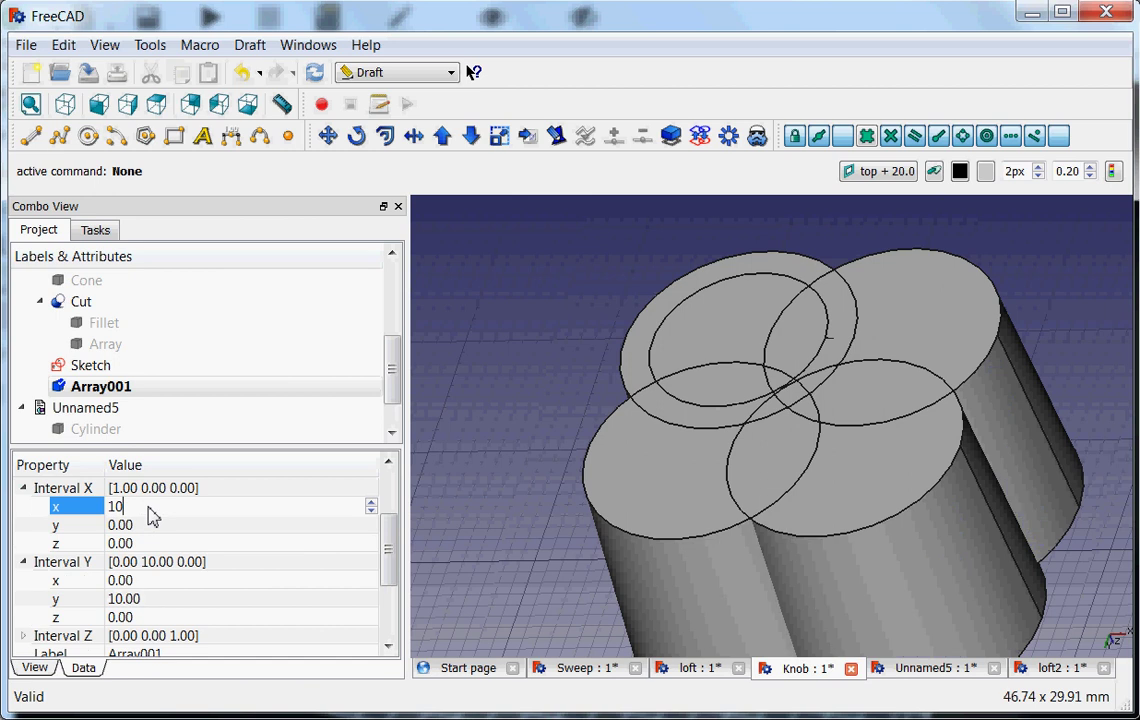
{"action": "key", "text": "BackSpace"}
{"action": "type", "text": "20"}
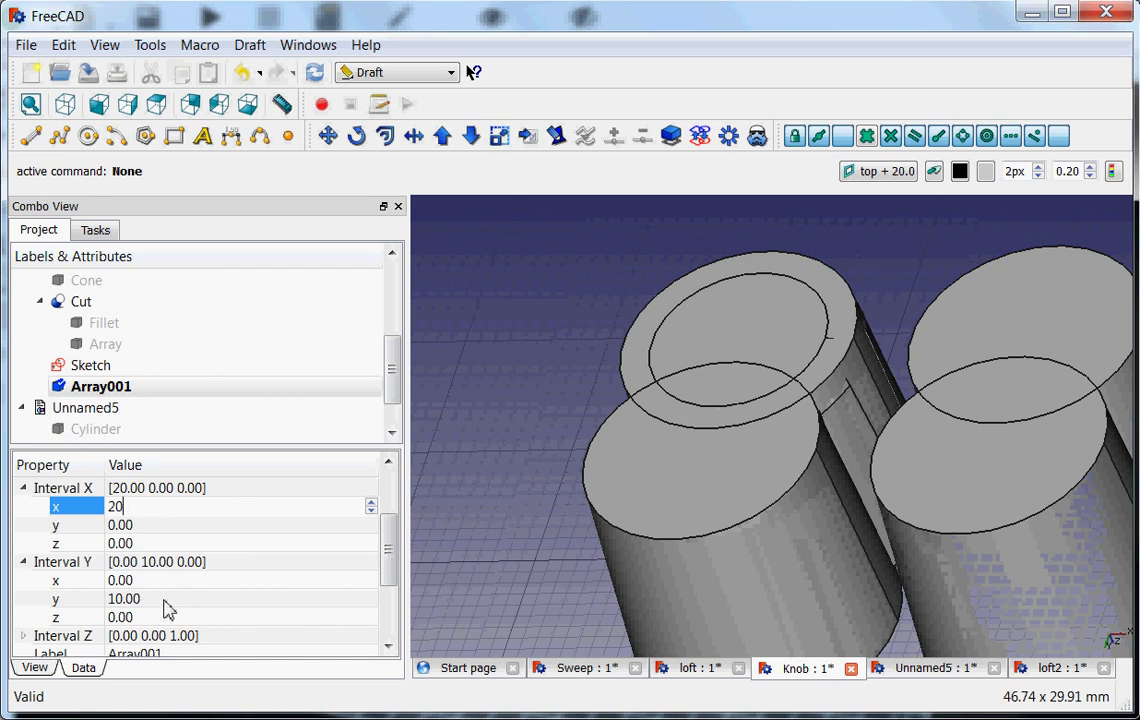
{"action": "left_click", "coordinate": [174, 599]}
{"action": "key", "text": "BackSpace"}
{"action": "key", "text": "BackSpace"}
{"action": "key", "text": "BackSpace"}
{"action": "key", "text": "BackSpace"}
{"action": "key", "text": "BackSpace"}
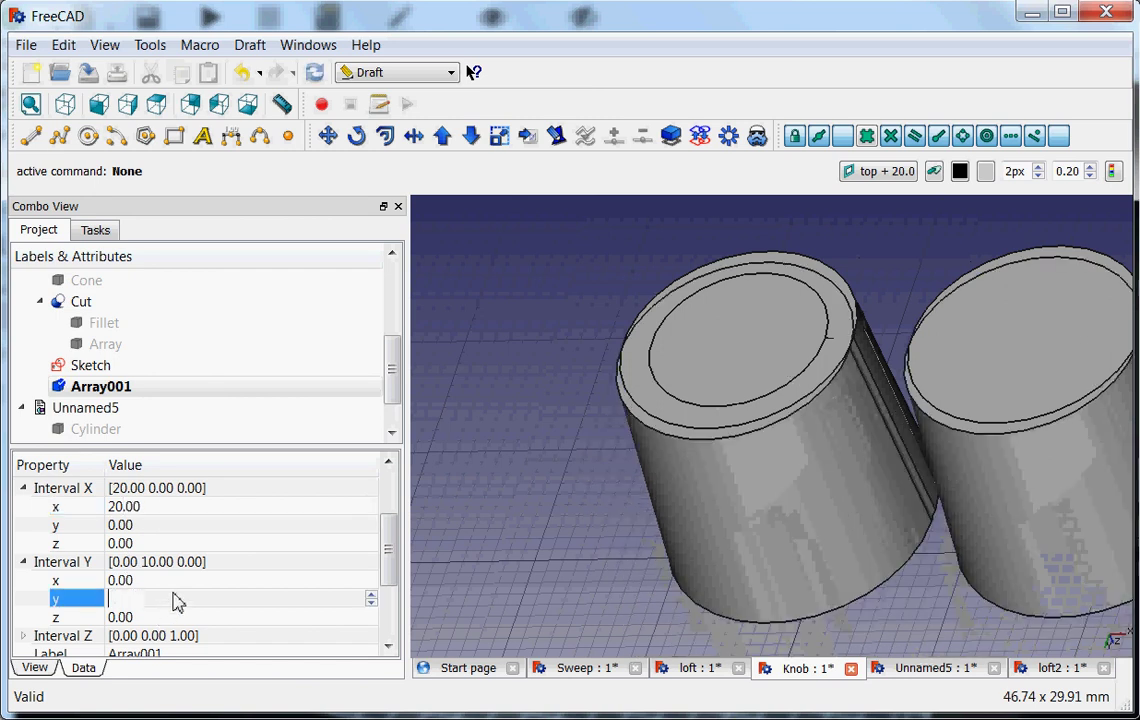
{"action": "type", "text": "20"}
{"action": "key", "text": "Return"}
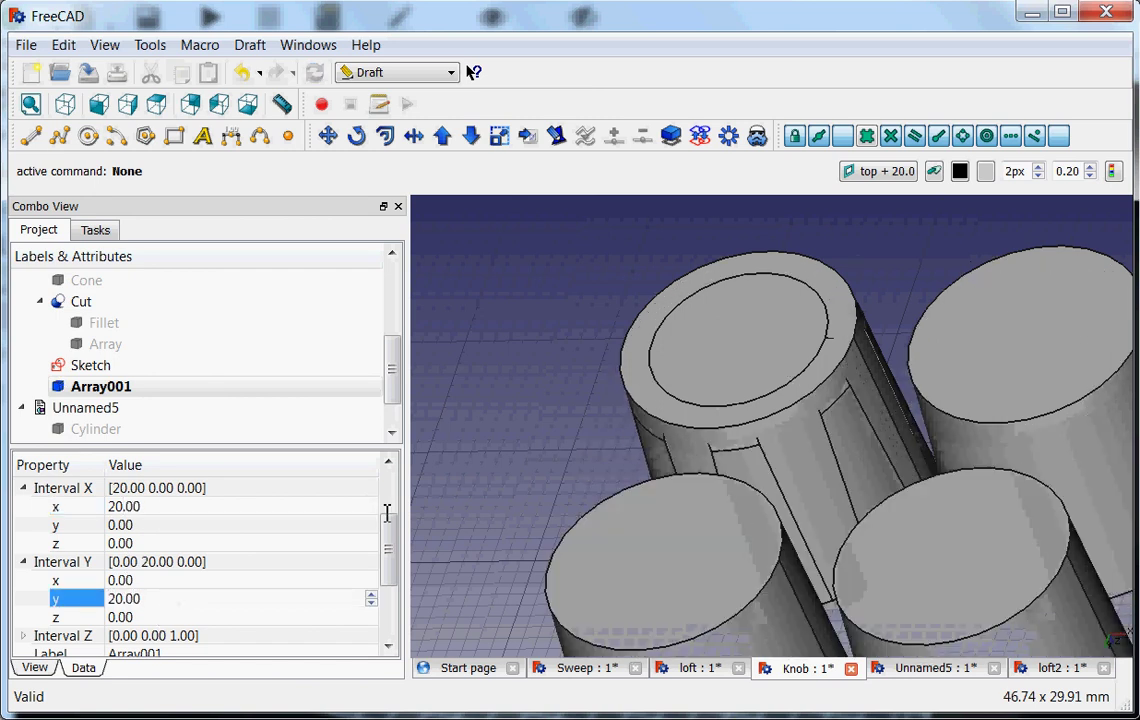